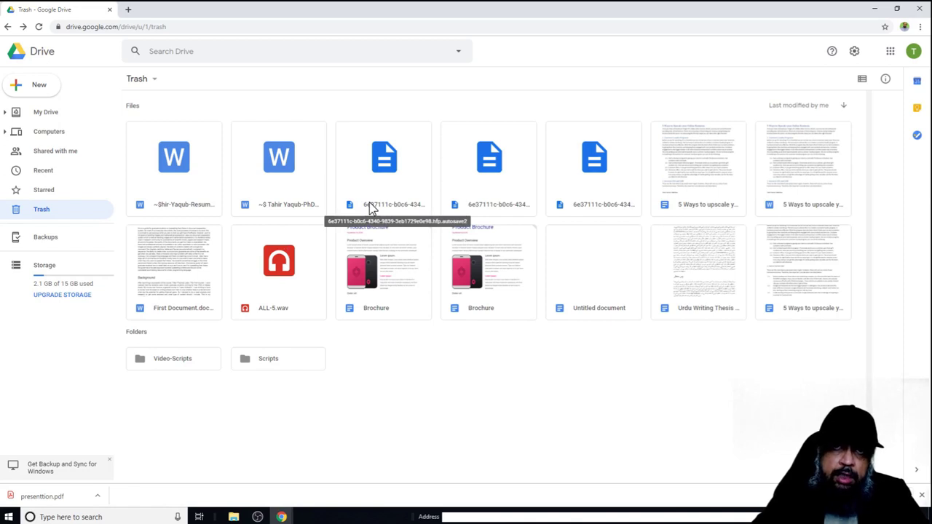
Step: Create a new folder named My-Websites in My Drive
left_click(42, 113)
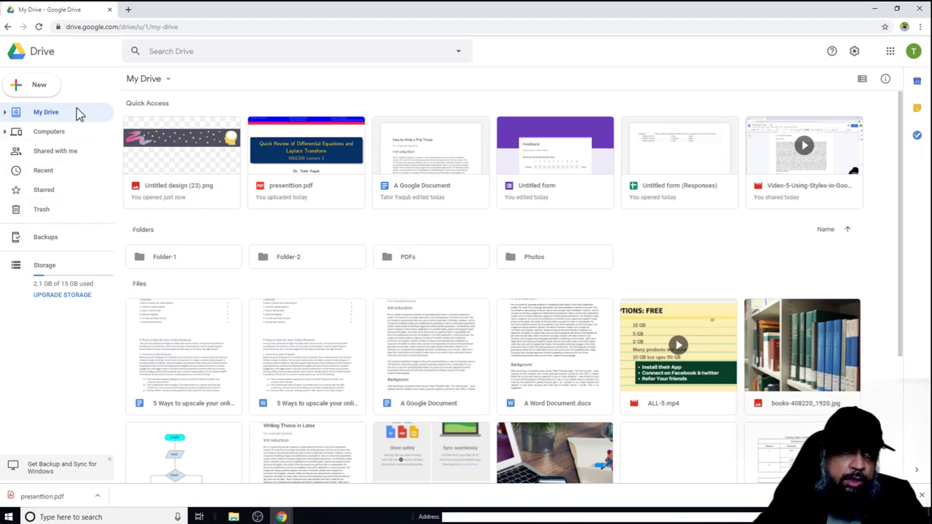
right_click(76, 109)
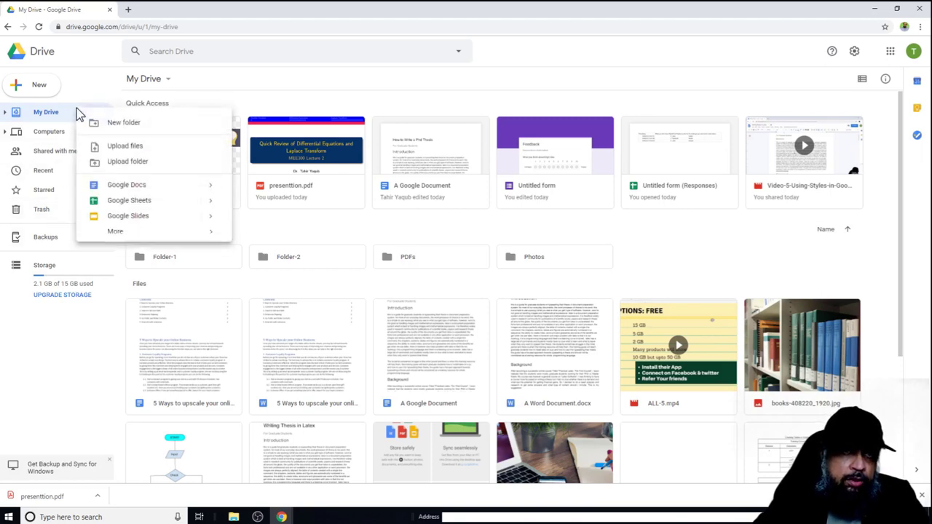
left_click(124, 123)
type("My-Websites")
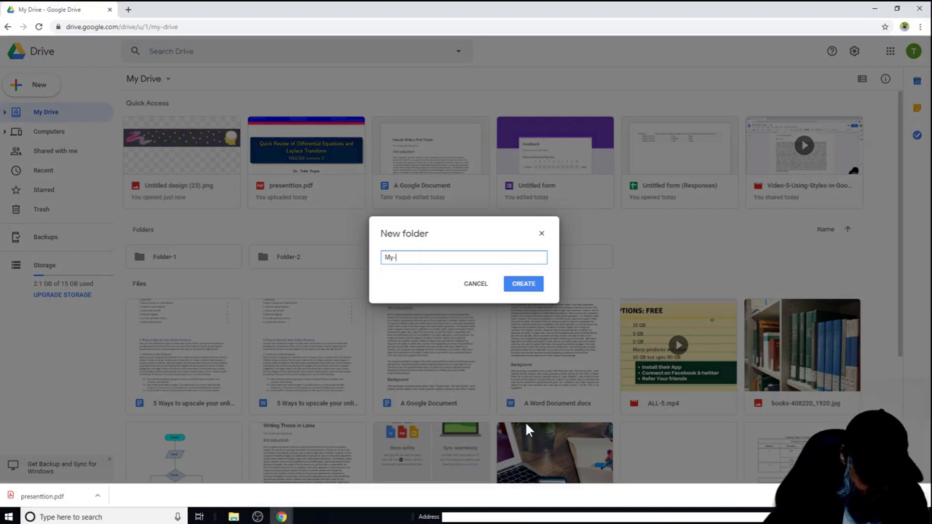
left_click(527, 285)
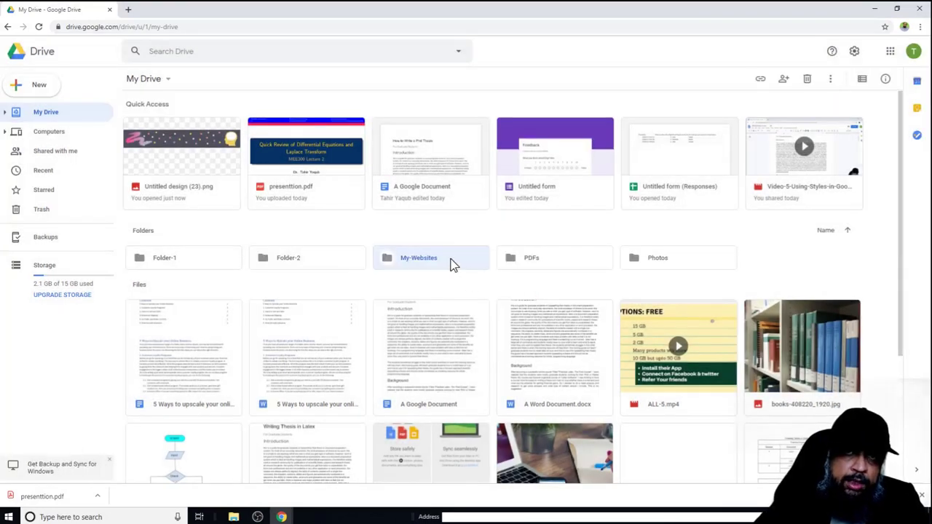
Step: Inside the My-Websites folder, create a new Google Site
double_click(451, 264)
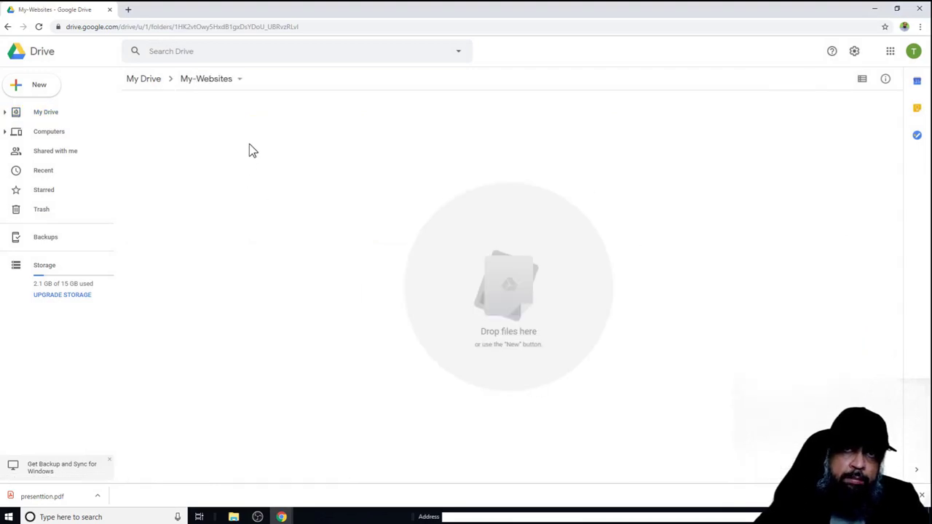
left_click(32, 91)
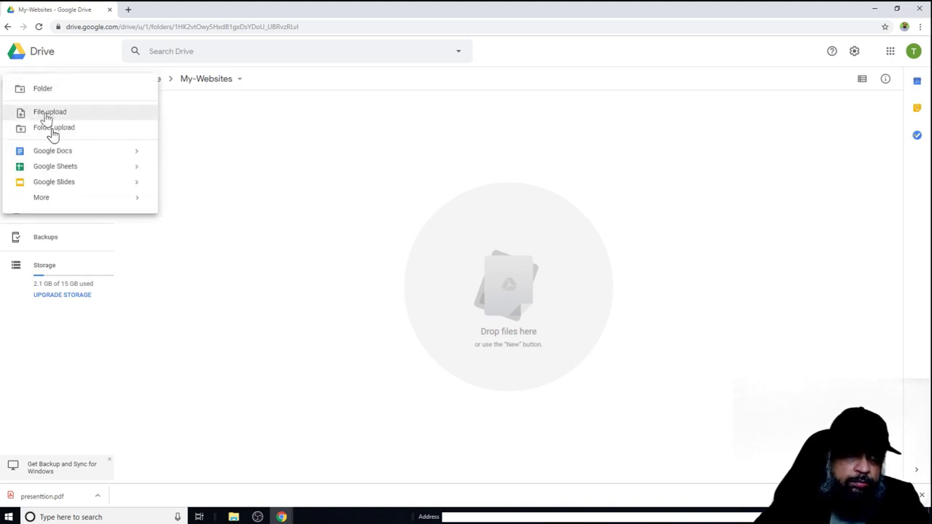
mouse_move(64, 204)
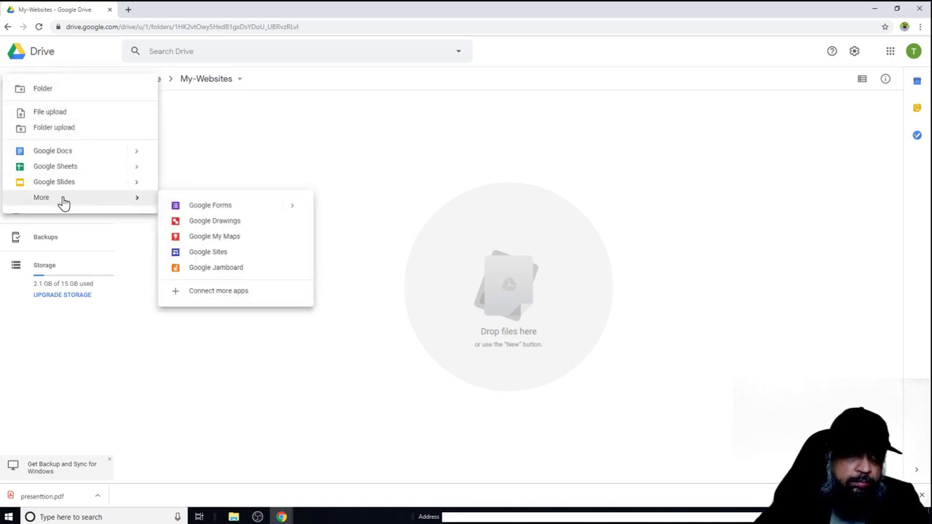
left_click(220, 254)
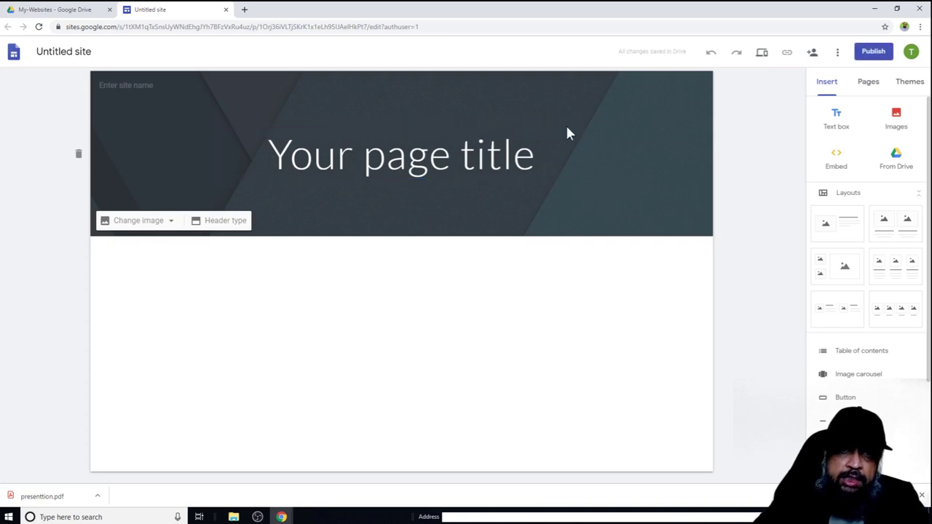
Step: Replace the header image with the pink polka-dot pattern from the image gallery
left_click(172, 226)
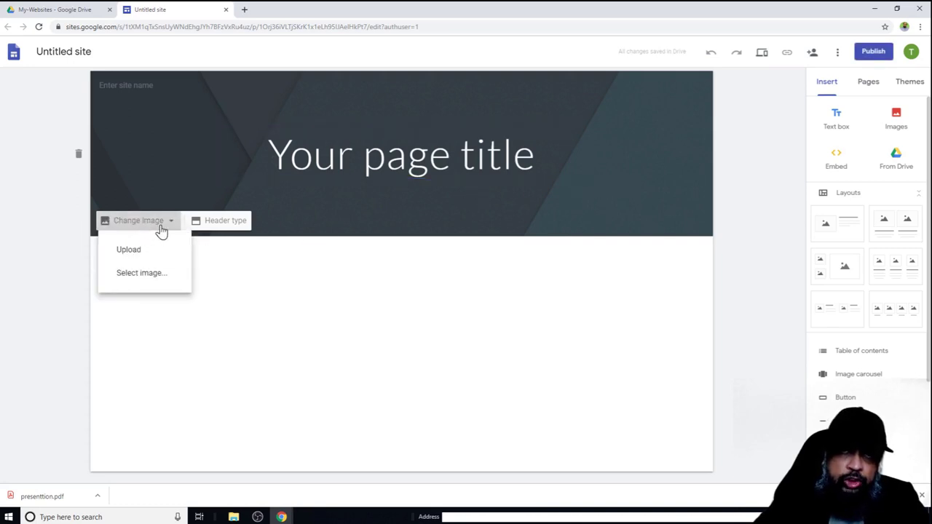
left_click(145, 274)
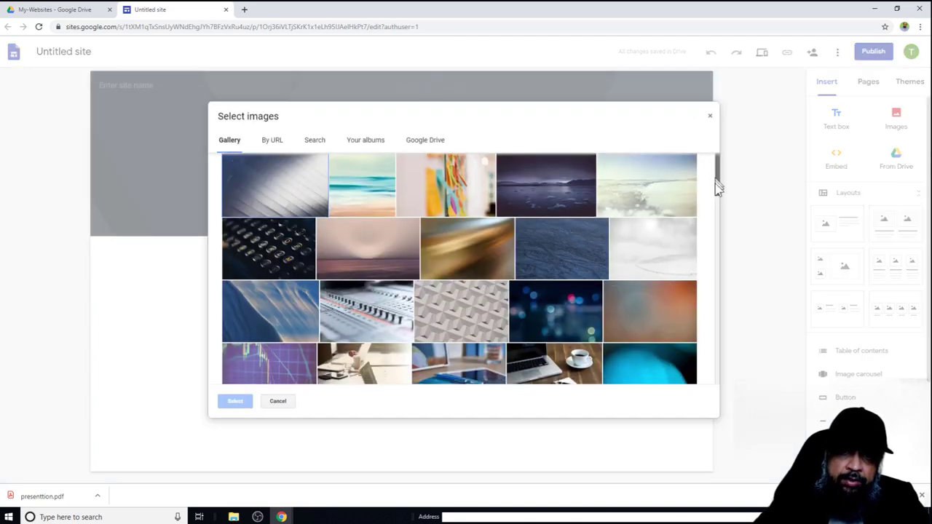
mouse_move(715, 183)
left_mouse_down()
mouse_move(715, 286)
mouse_move(717, 173)
left_mouse_up()
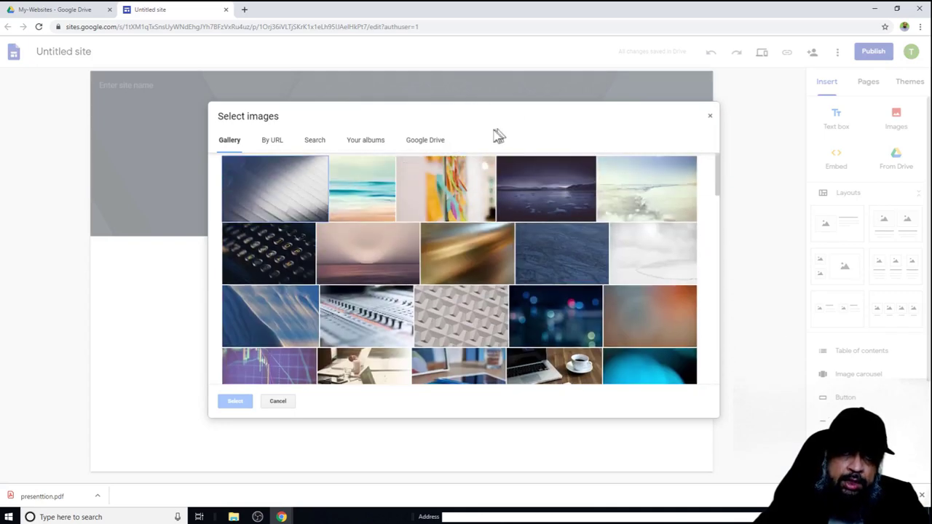
left_click(431, 142)
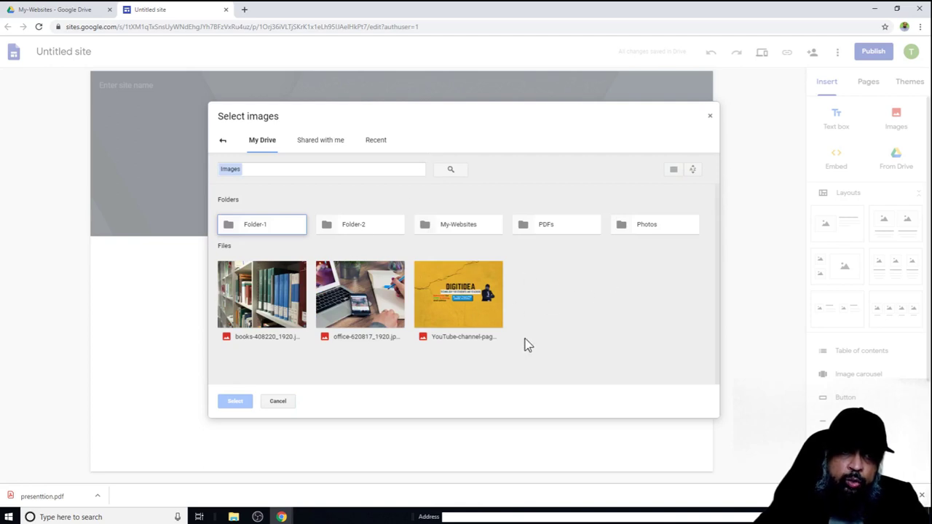
left_click(223, 143)
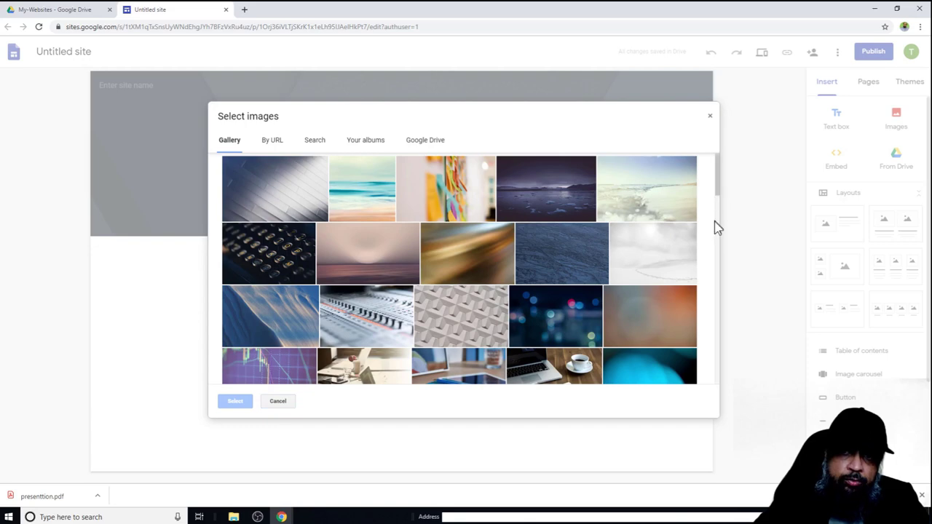
left_click_drag(717, 187, 716, 264)
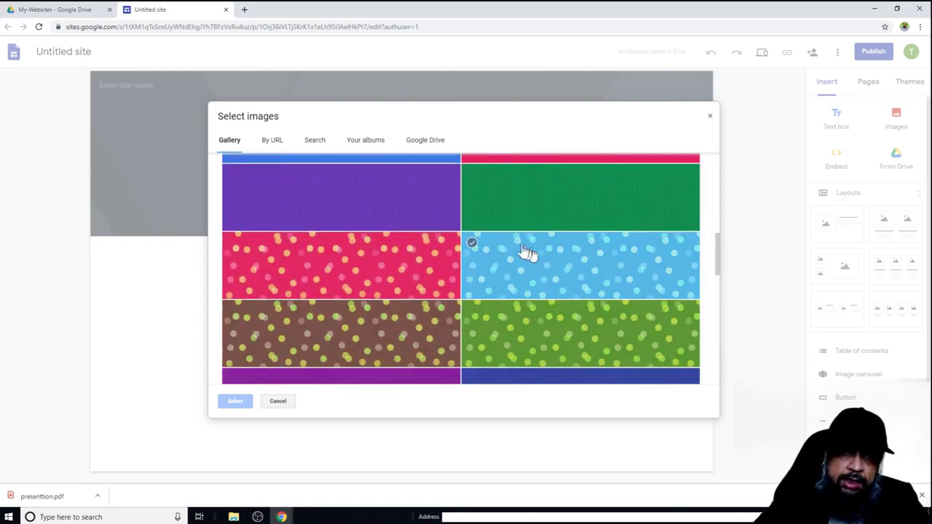
left_click(408, 258)
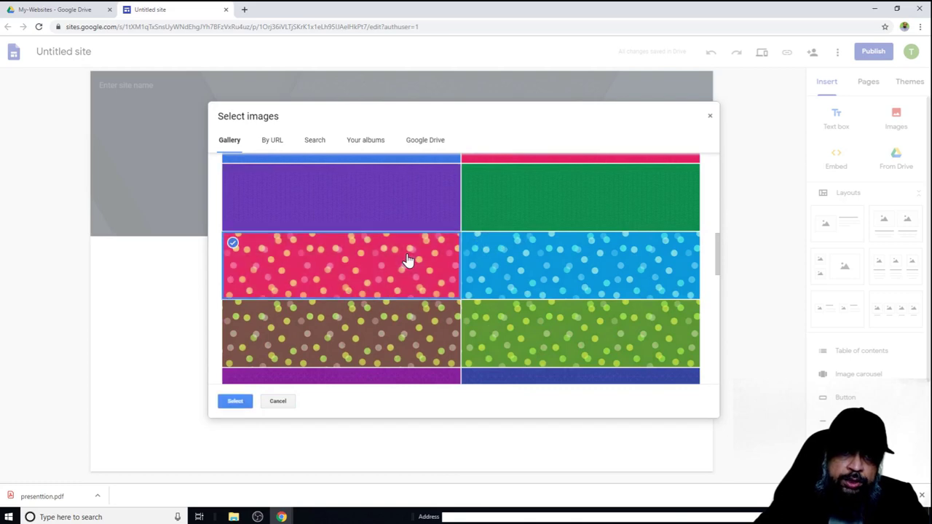
left_click(235, 404)
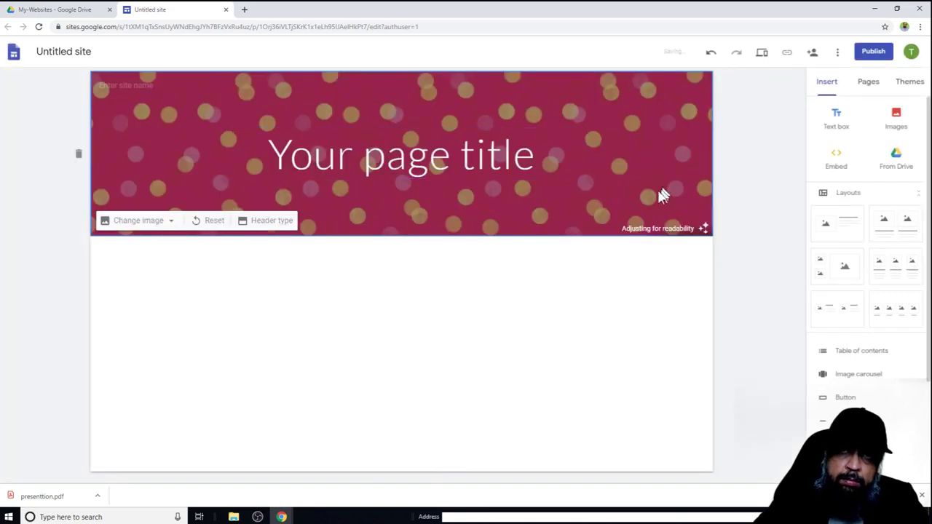
Step: Change the page title placeholder to 'My Website'
left_click_drag(536, 155, 270, 154)
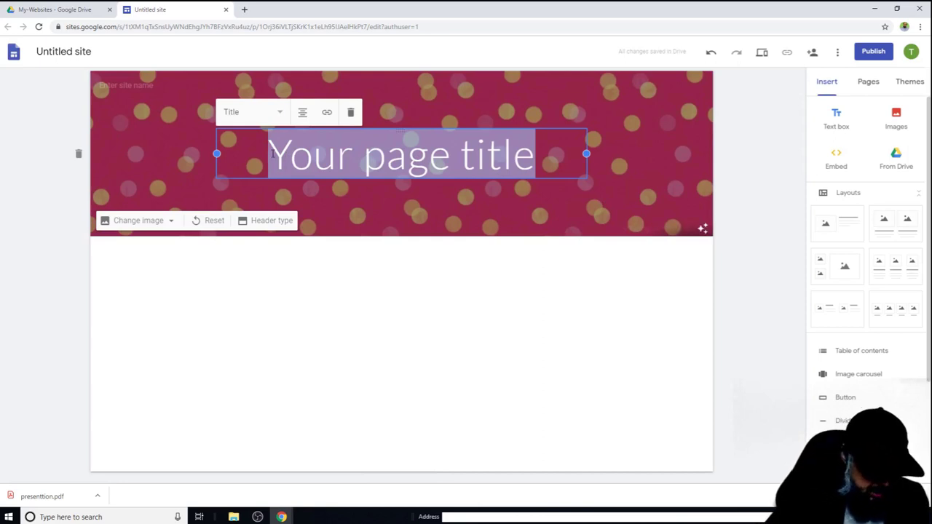
type("My Website")
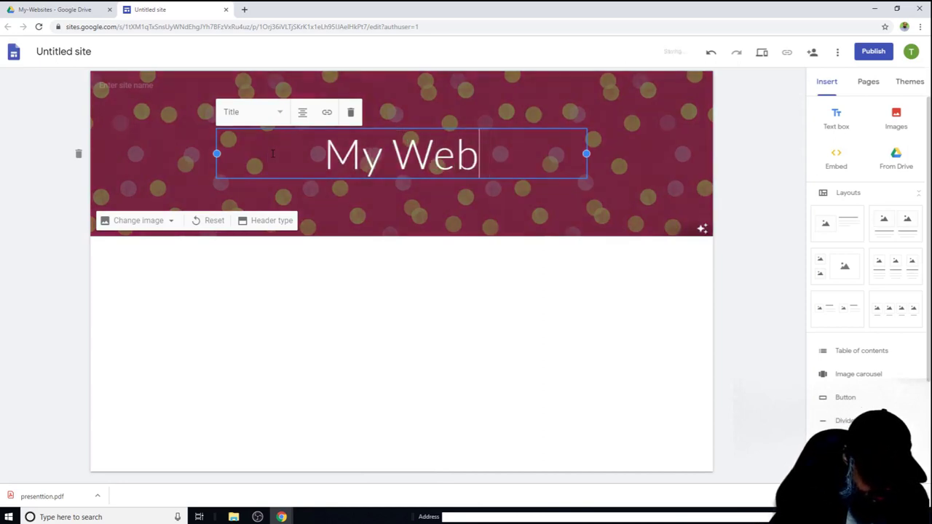
left_click(678, 160)
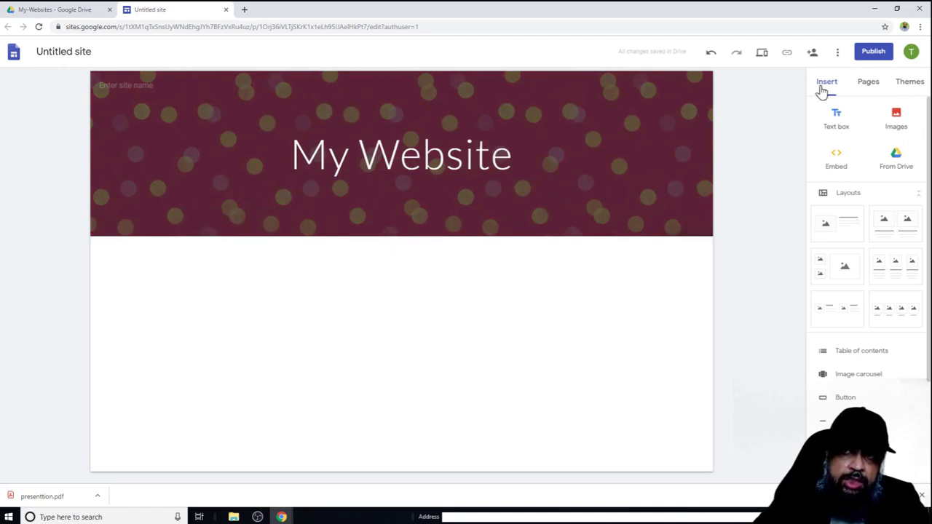
Step: Apply the Diplomat theme to the site
left_click(910, 81)
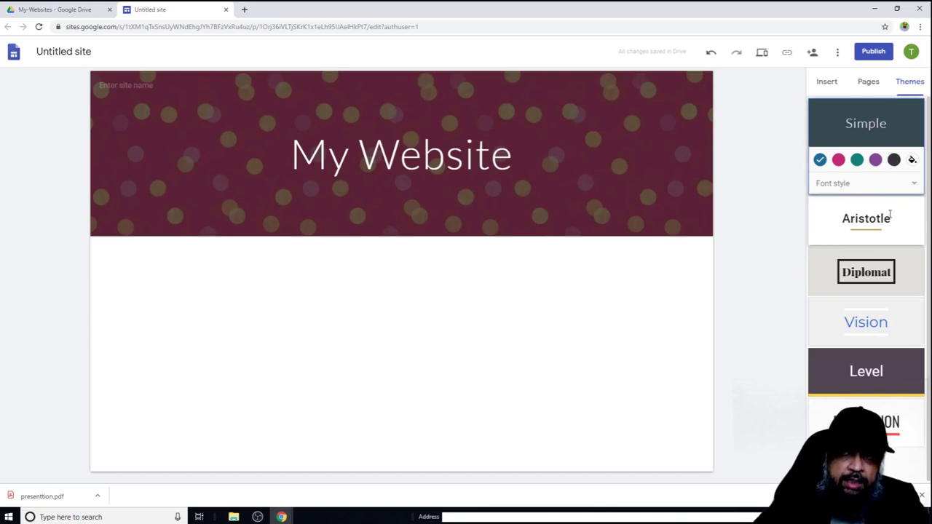
left_click(863, 280)
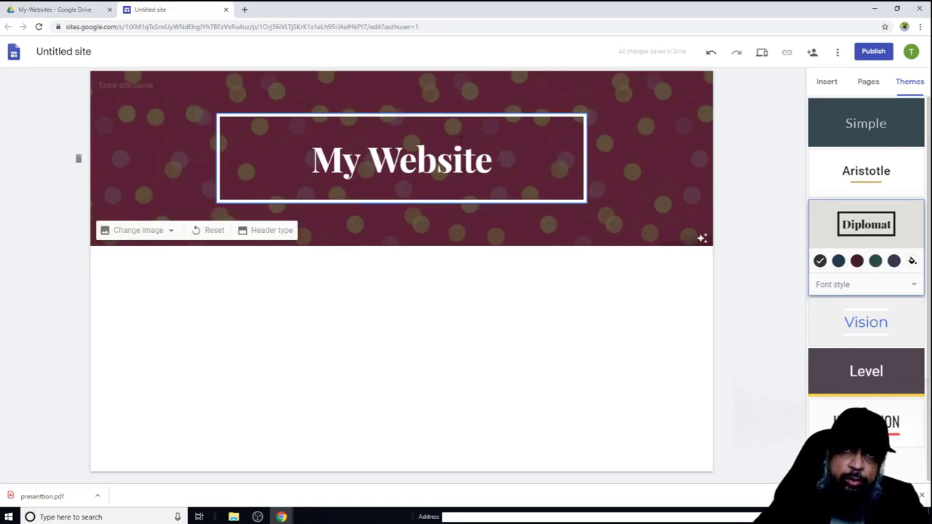
left_click(868, 84)
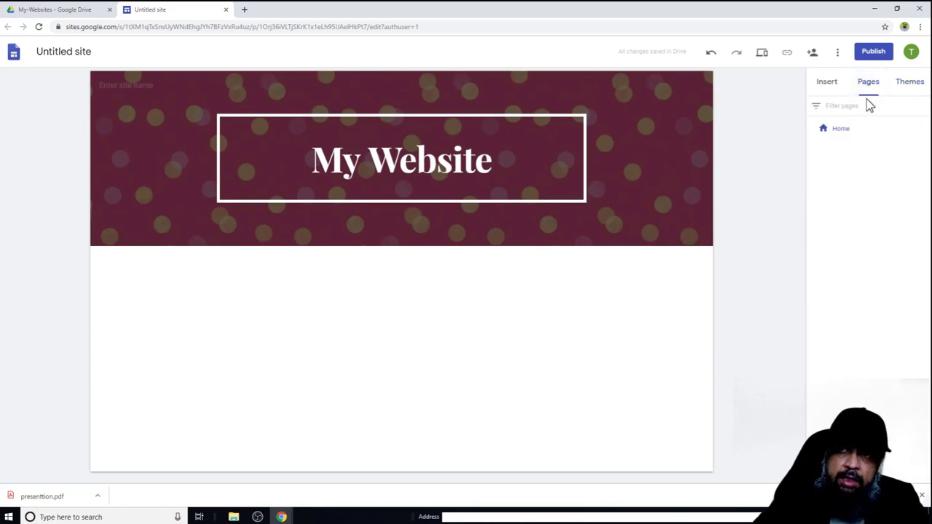
left_click(827, 86)
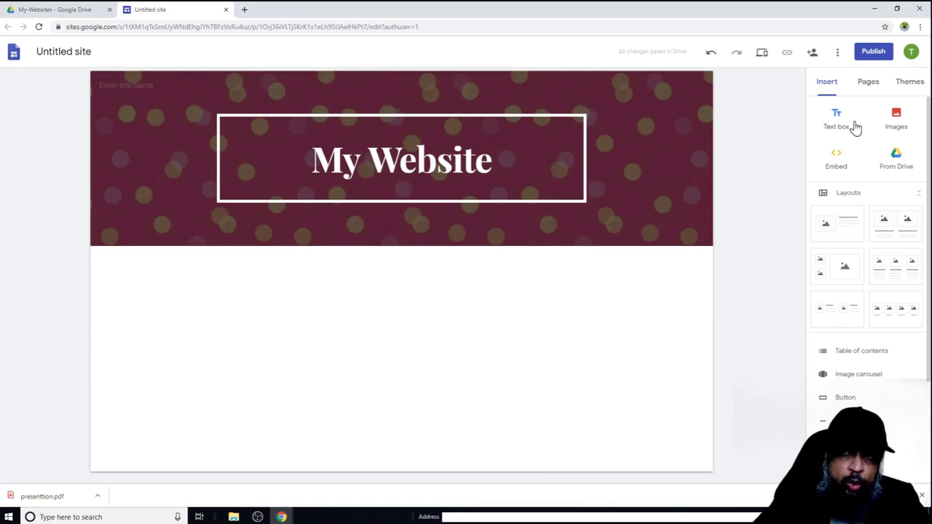
Step: Embed the lecture slides PDF from the Drive PDFs folder below the header
left_click(897, 160)
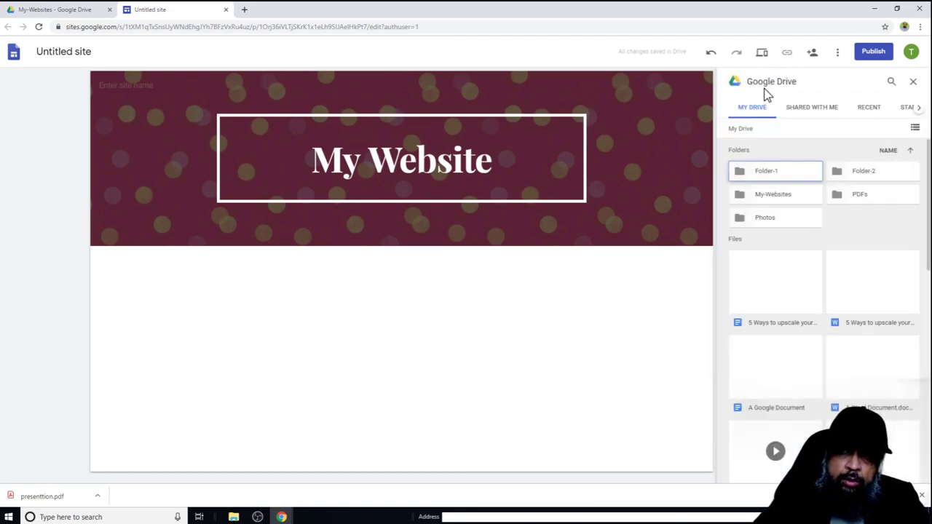
scroll(881, 216, "down", 5)
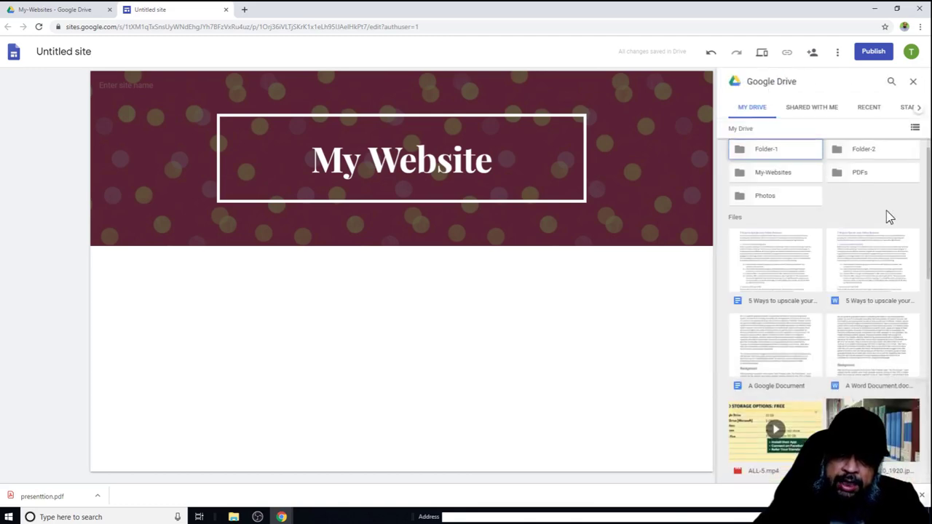
scroll(888, 201, "up", 5)
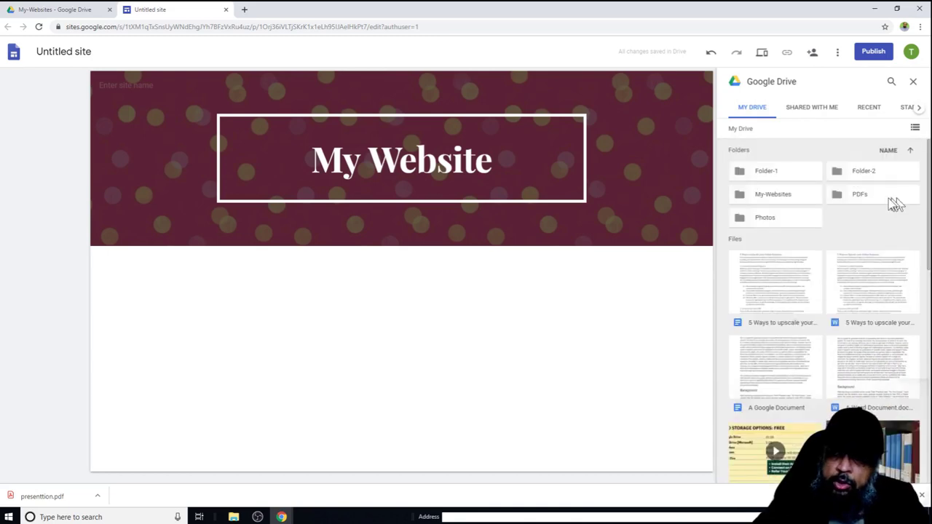
double_click(851, 198)
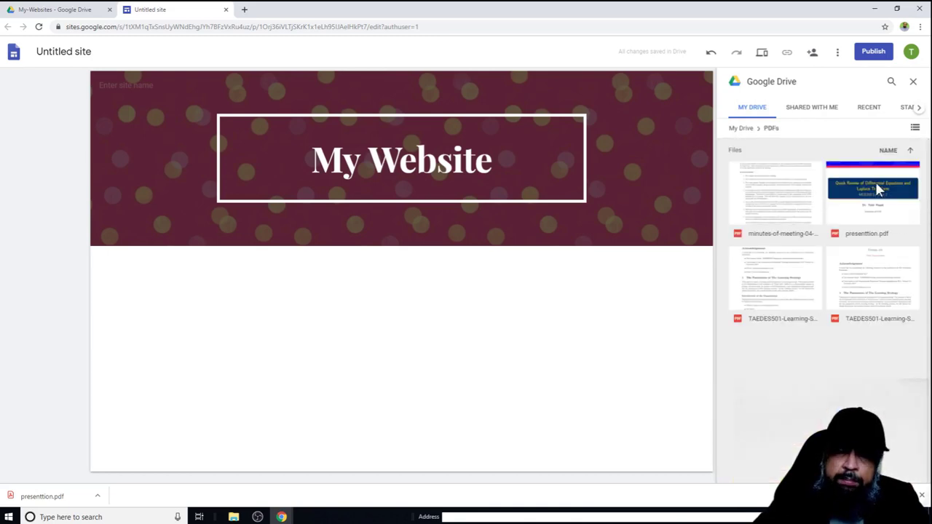
left_click(881, 193)
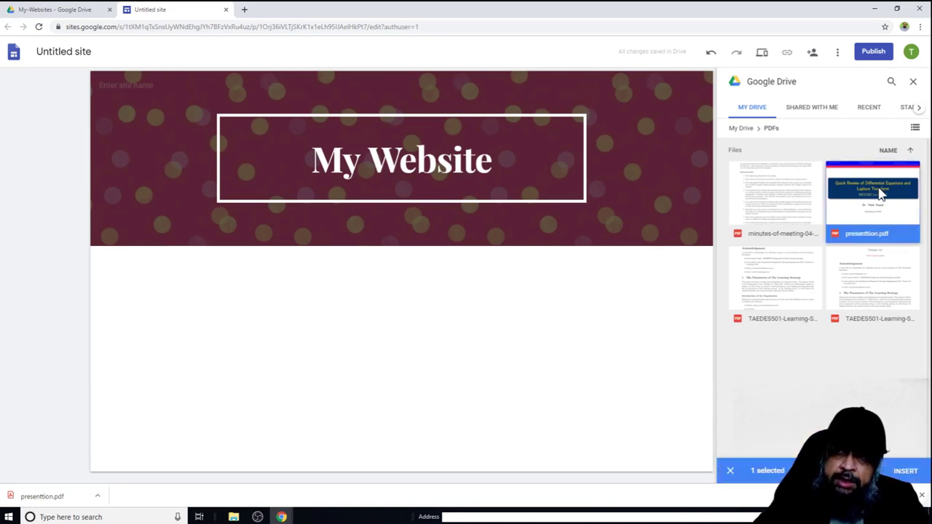
left_click(906, 471)
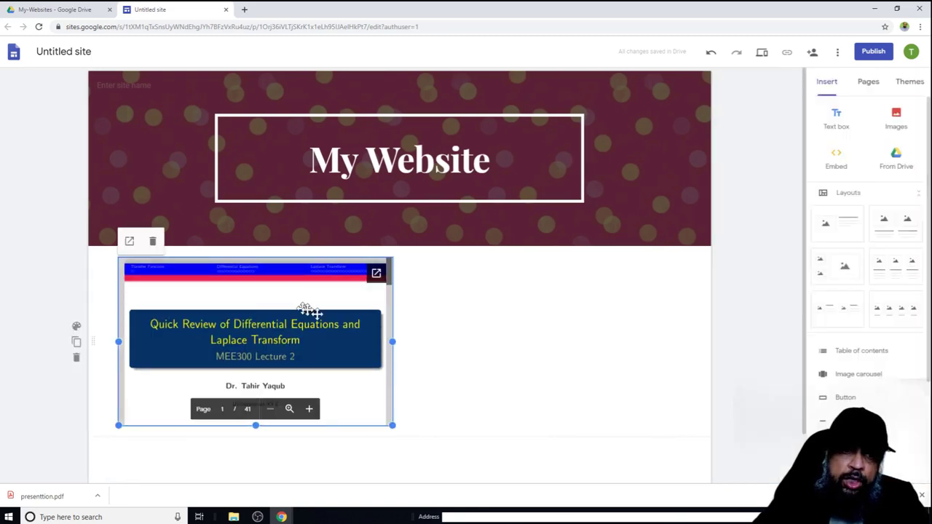
left_click(446, 387)
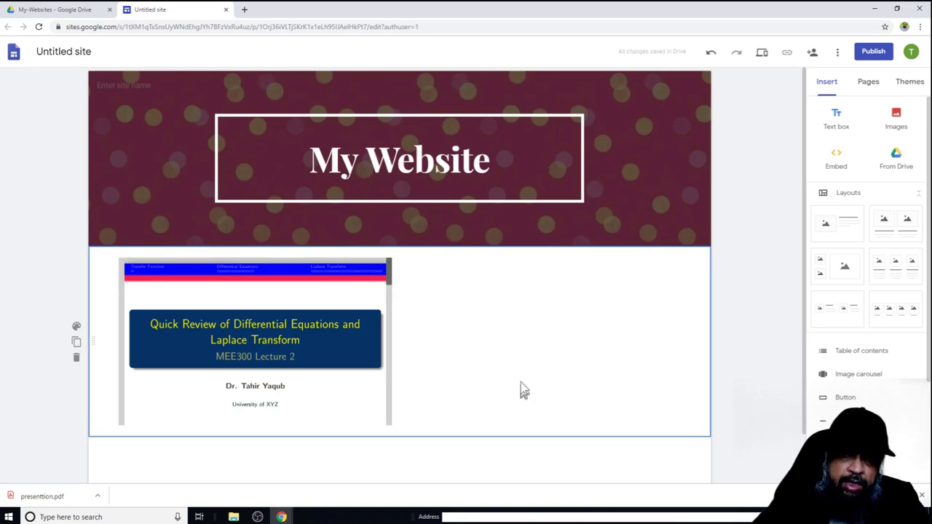
Step: Add a divider line below the embedded PDF
scroll(920, 353, "down", 2)
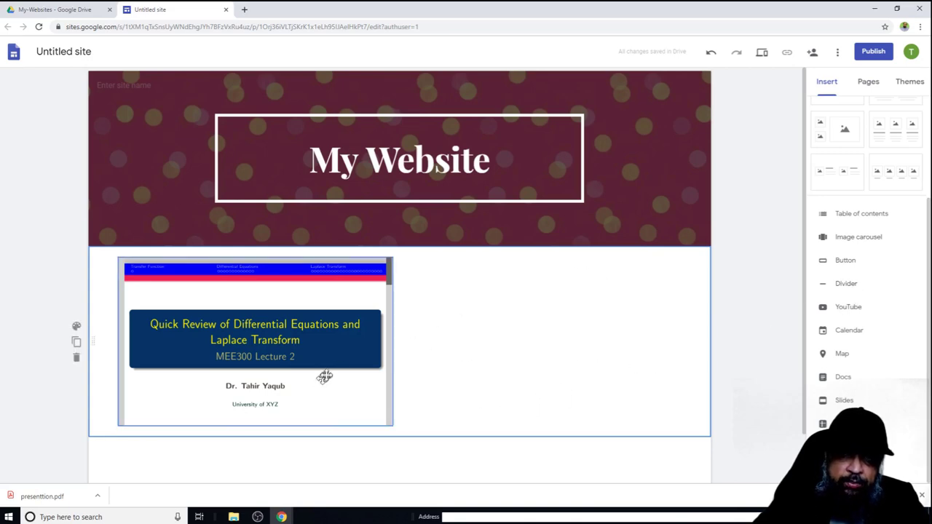
left_click(850, 288)
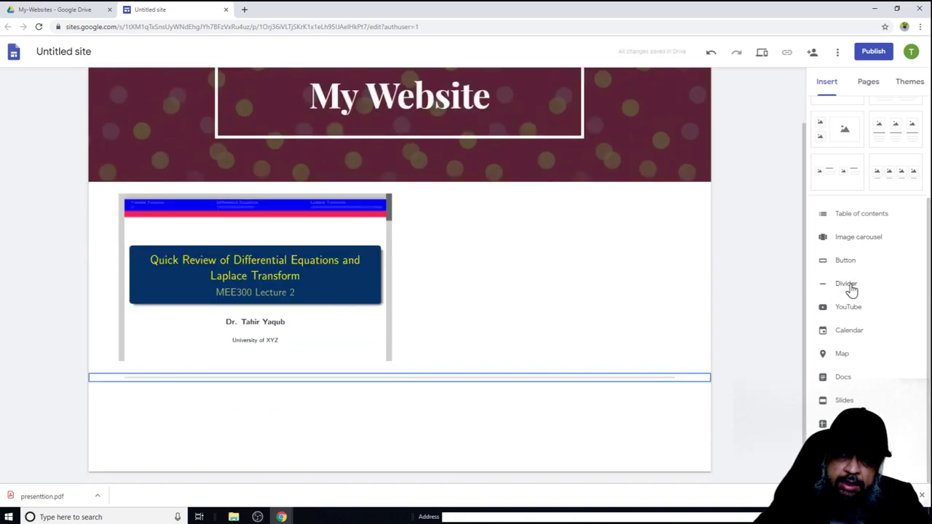
left_click(575, 424)
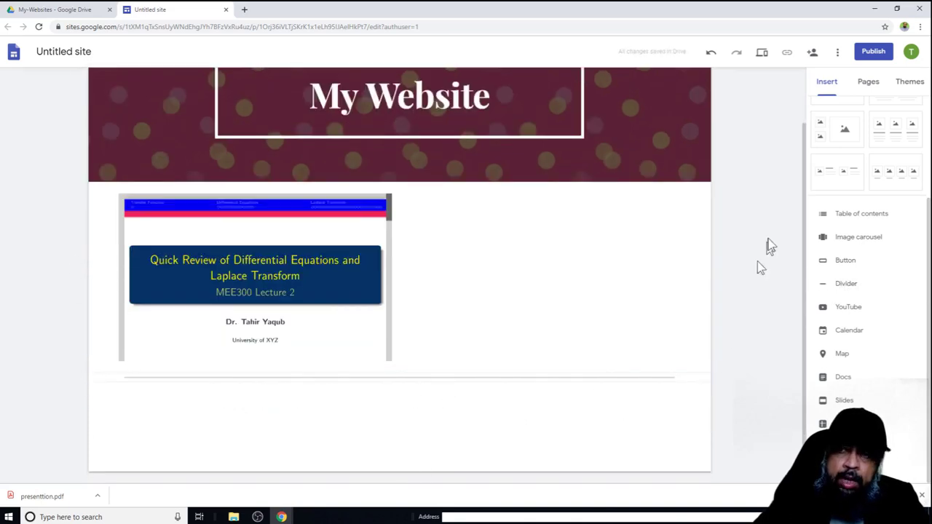
Step: Go to the top-level My Drive view in Google Drive
scroll(876, 235, "up", 2)
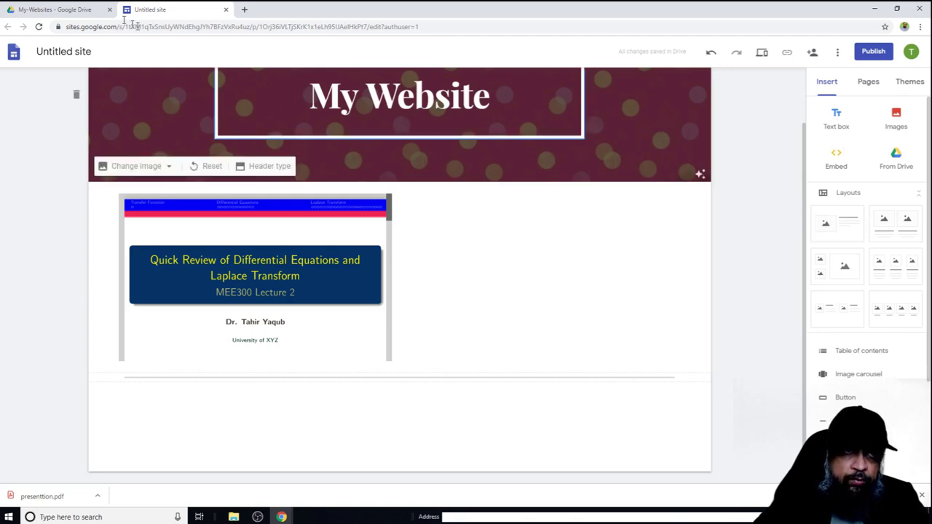
left_click(56, 10)
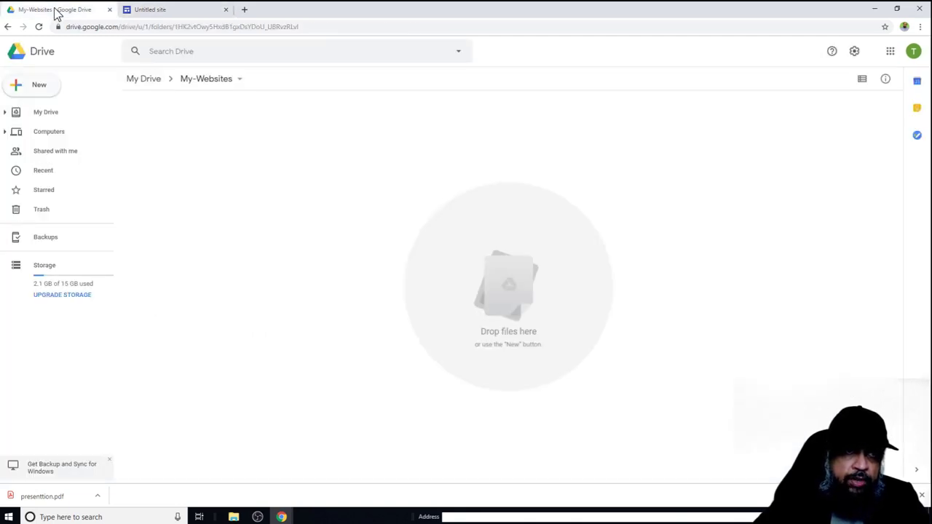
left_click(51, 114)
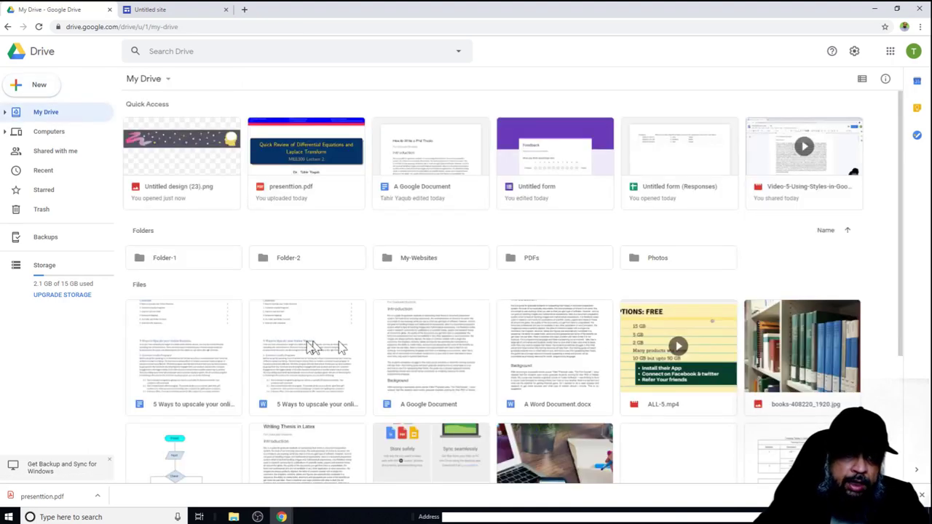
Step: Copy A Google Document's shareable view link from its Share settings
left_click(429, 169)
double_click(429, 169)
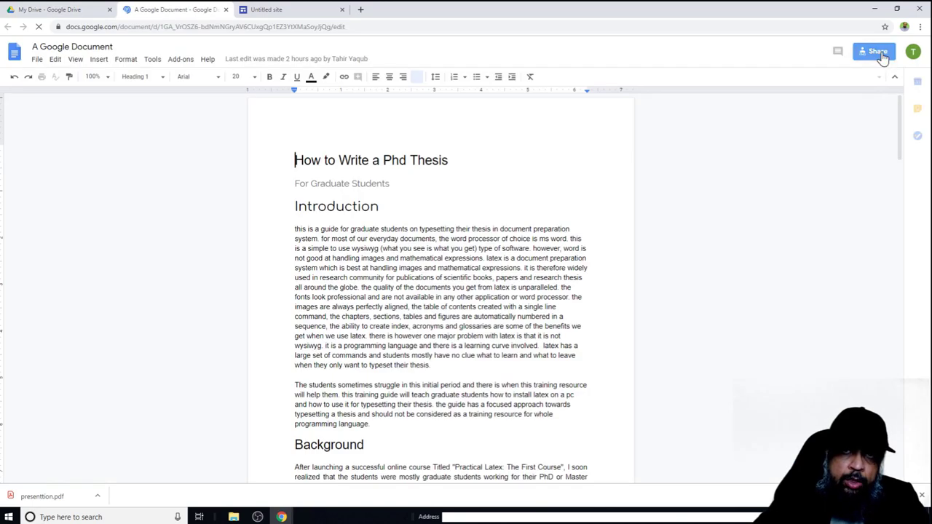
left_click(880, 55)
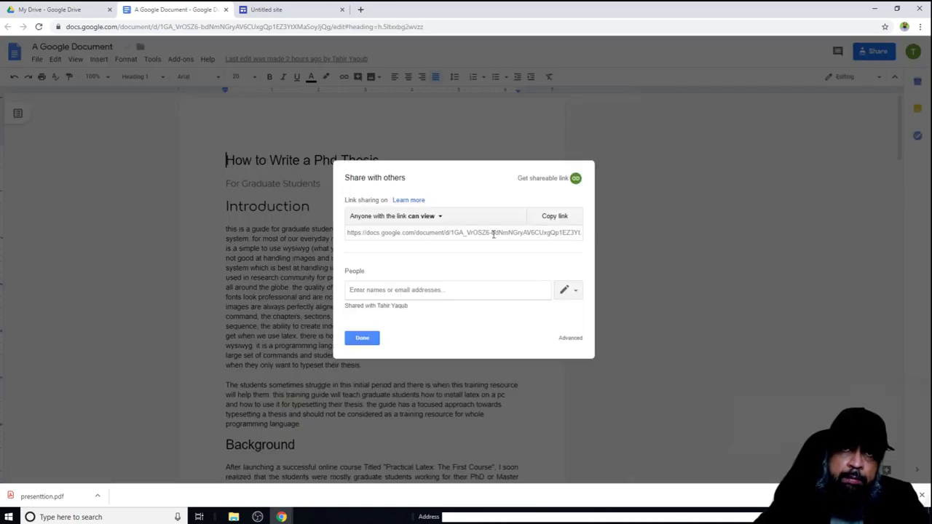
left_click(555, 217)
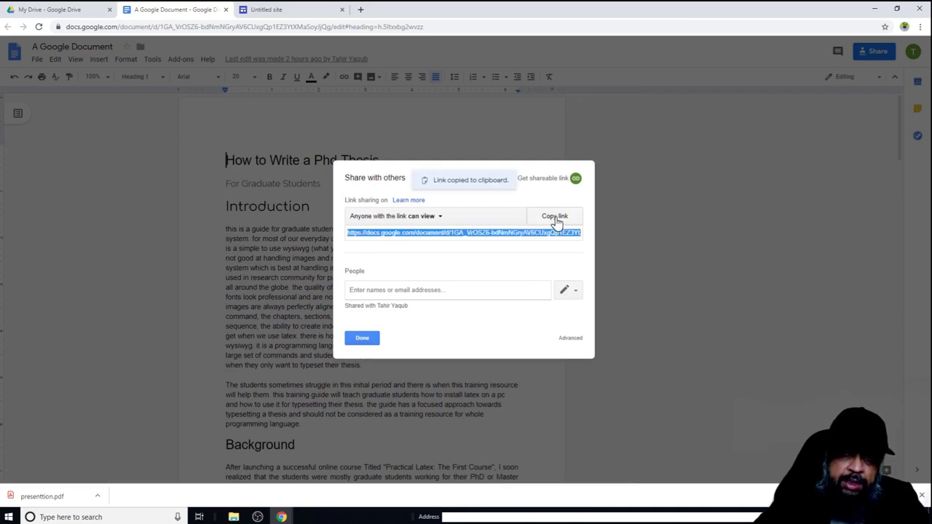
left_click(362, 337)
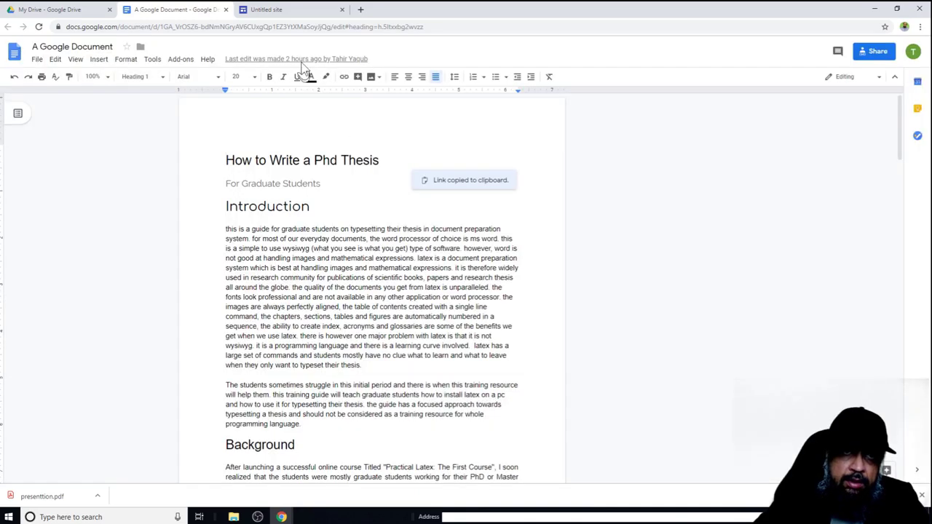
left_click(225, 10)
Step: Embed A Google Document on the site page by pasting its link
left_click(182, 10)
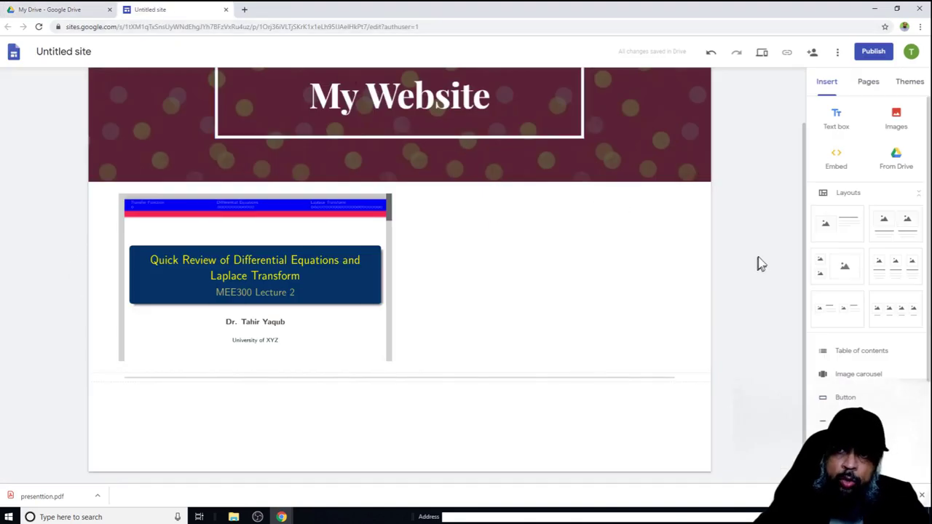
left_click(836, 158)
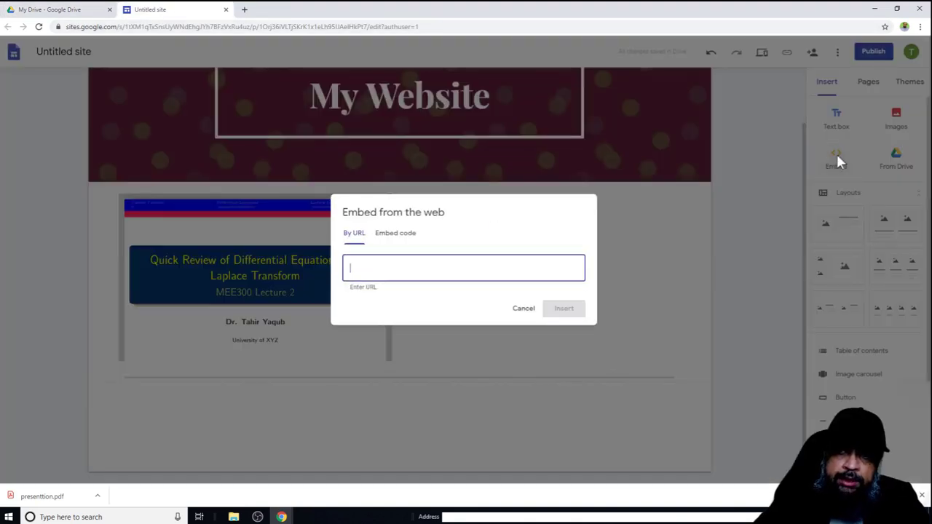
right_click(376, 266)
left_click(405, 346)
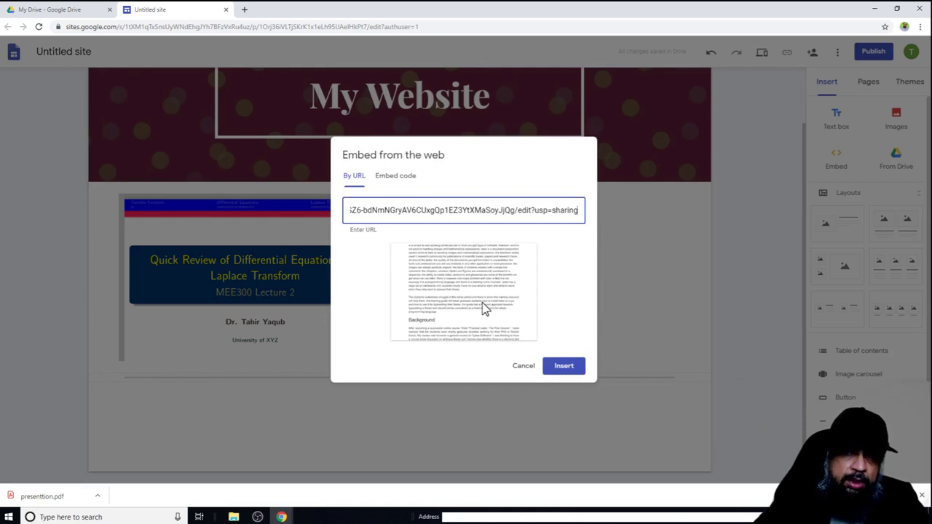
left_click(558, 369)
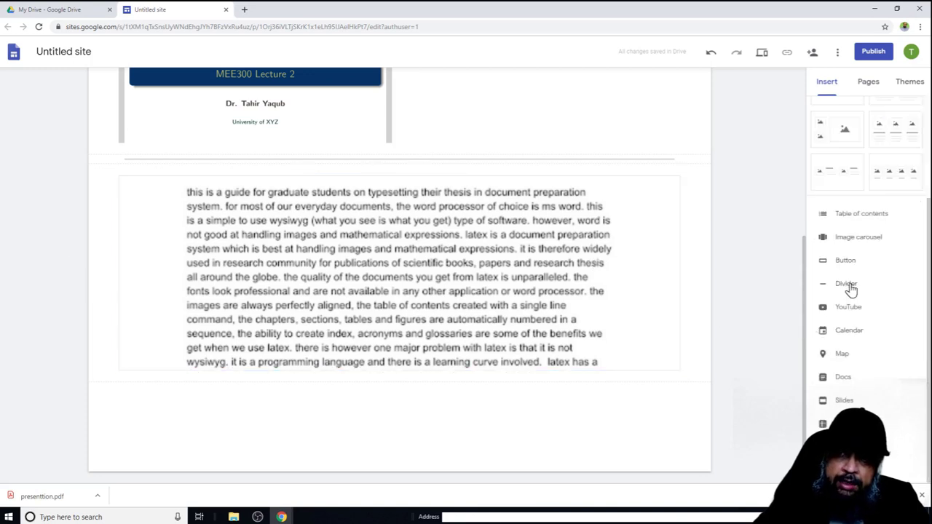
Step: Add a divider, then upload Google-Sites-Cover.png ('Top 20 Office Hacks') below the document
left_click(850, 288)
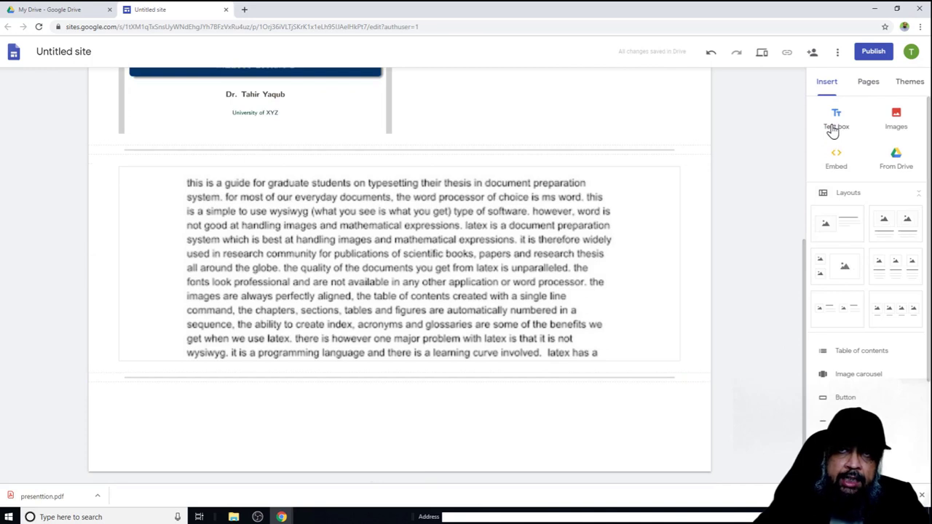
left_click(897, 121)
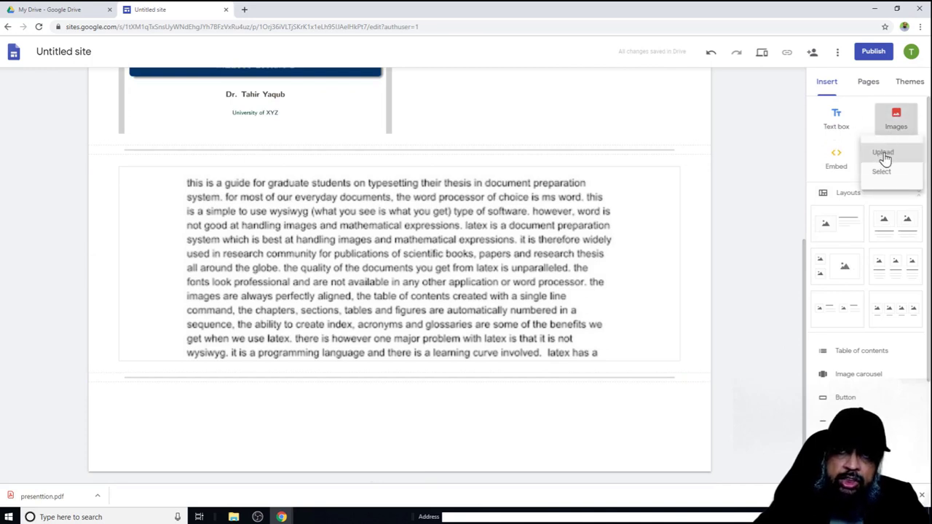
left_click(884, 155)
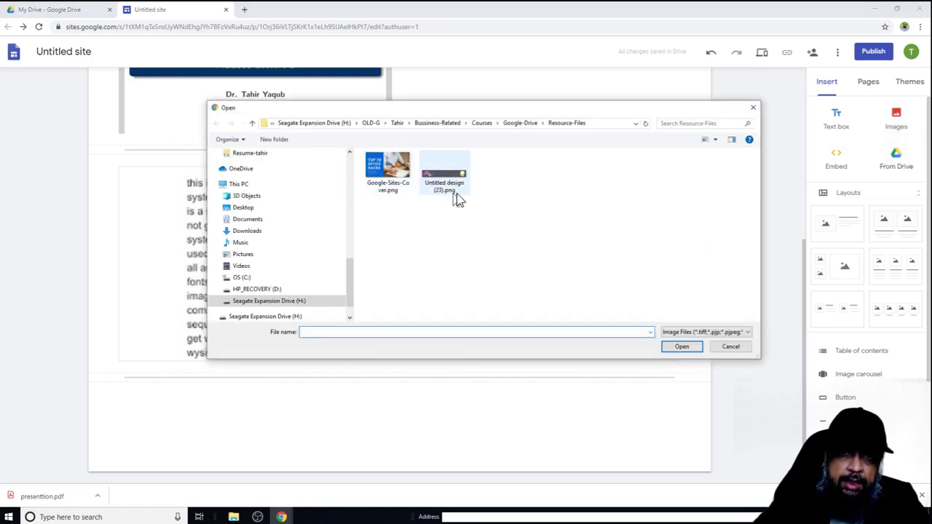
left_click(398, 178)
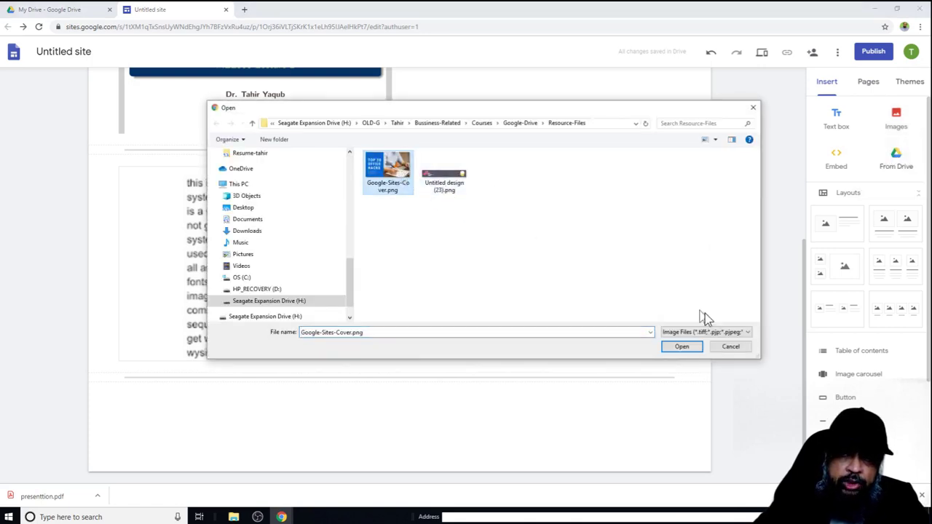
left_click(681, 347)
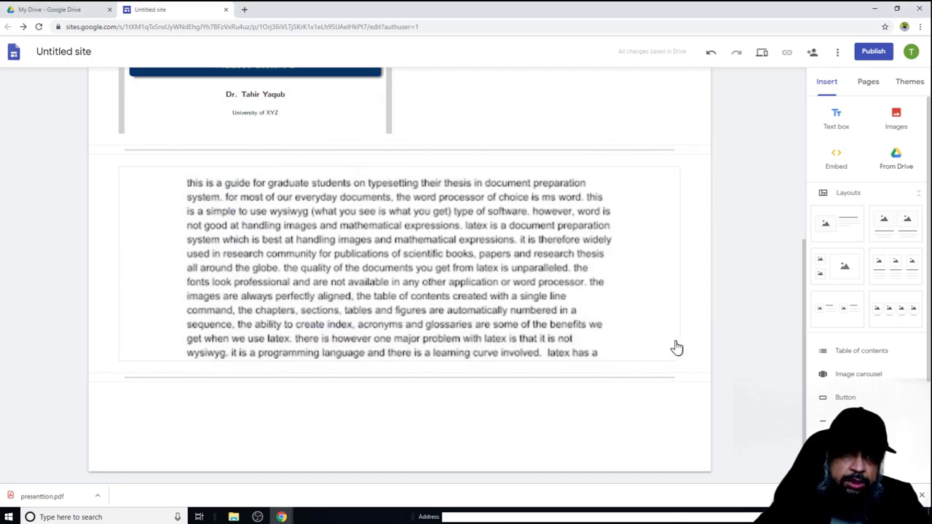
left_click(383, 404)
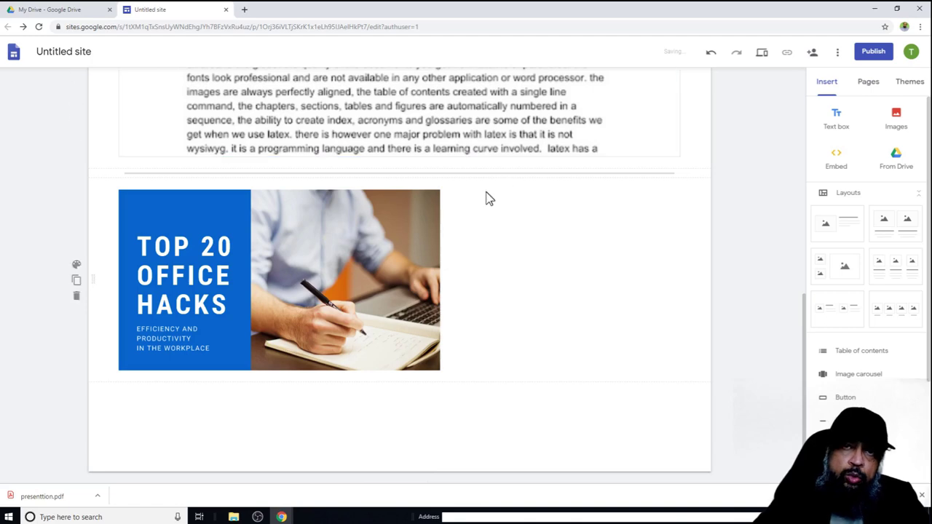
scroll(530, 240, "up", 2)
scroll(532, 246, "up", 4)
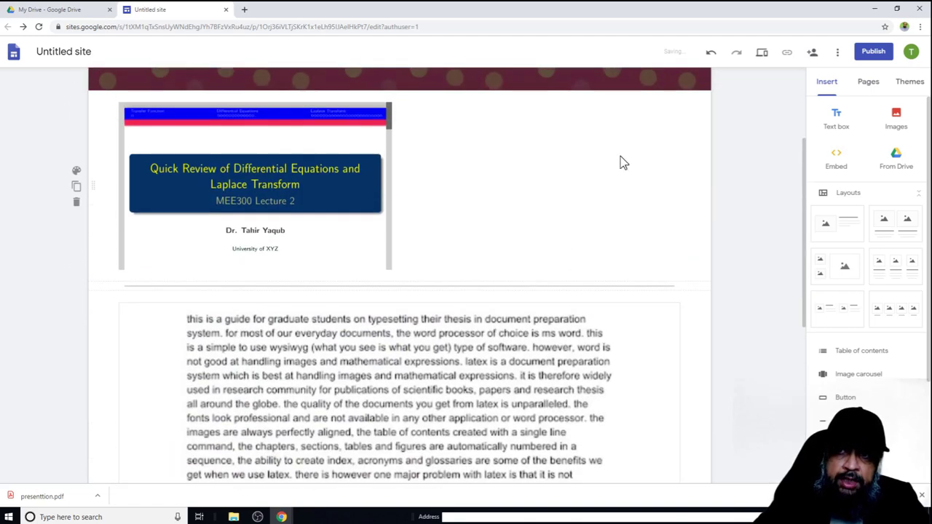
left_click(761, 53)
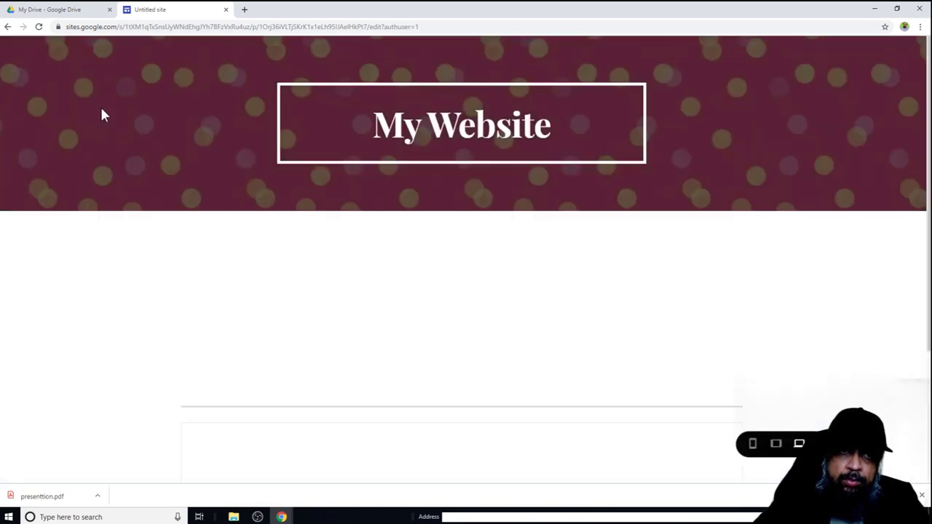
scroll(466, 262, "down", 1)
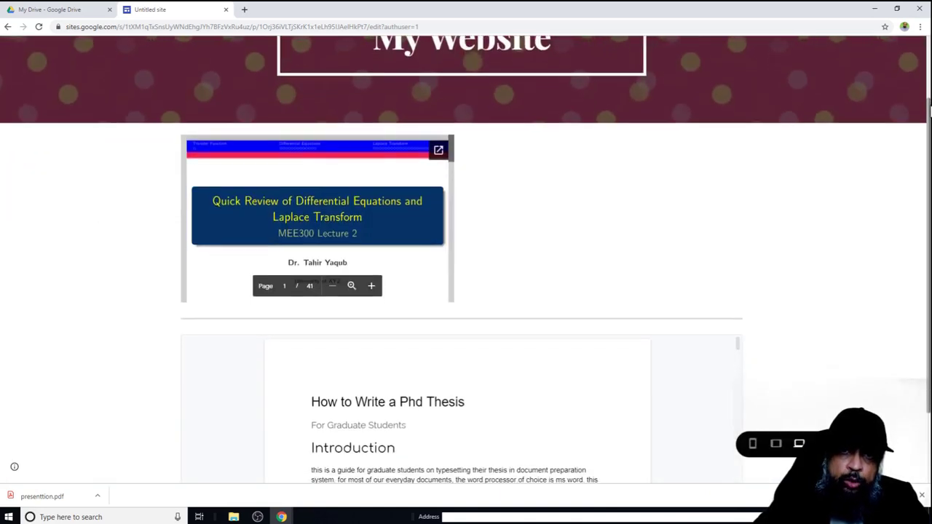
scroll(466, 262, "down", 2)
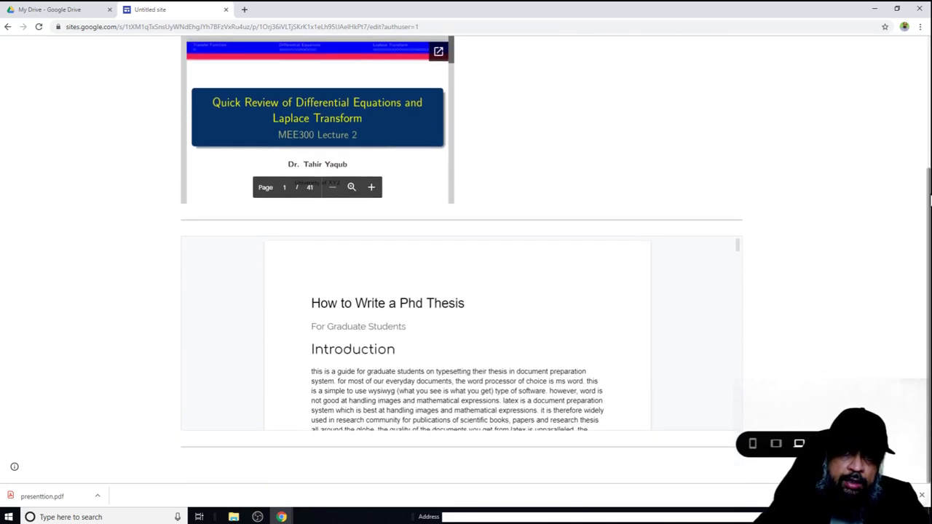
scroll(582, 313, "down", 1)
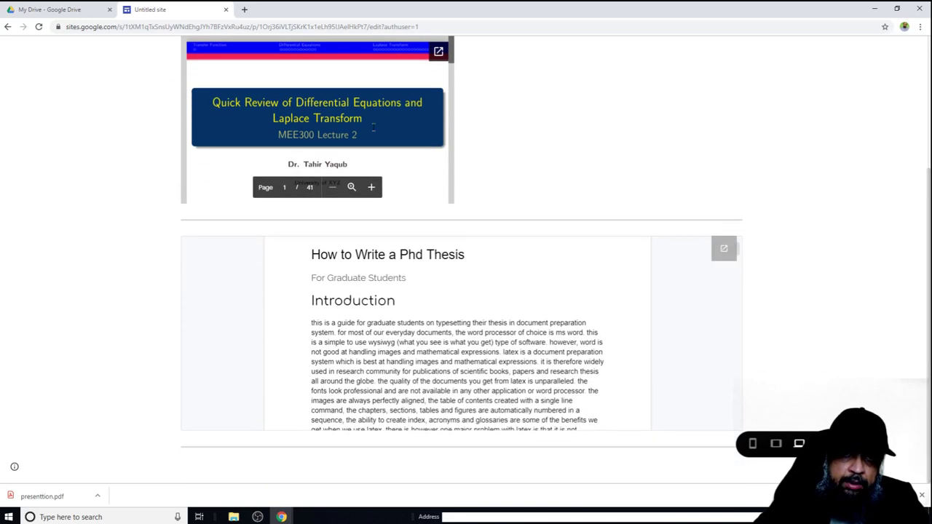
scroll(457, 240, "up", 3)
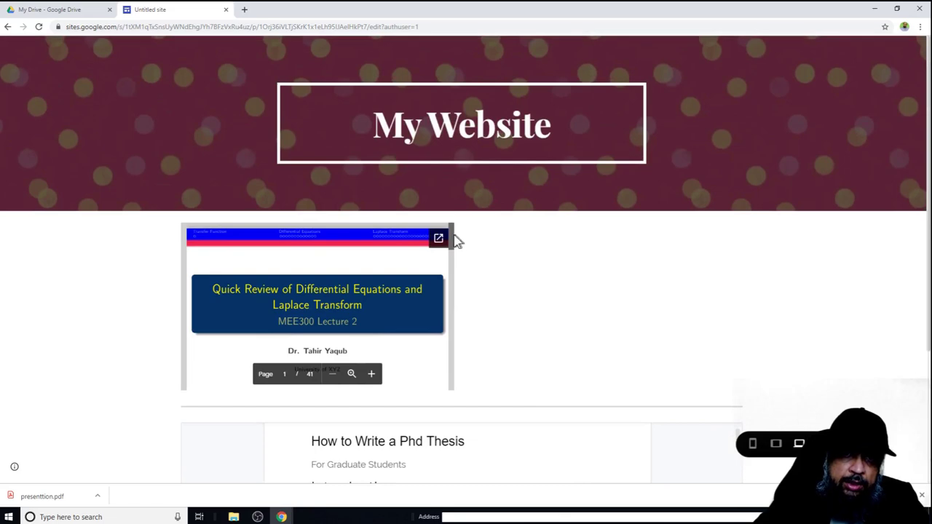
left_click_drag(451, 238, 450, 260)
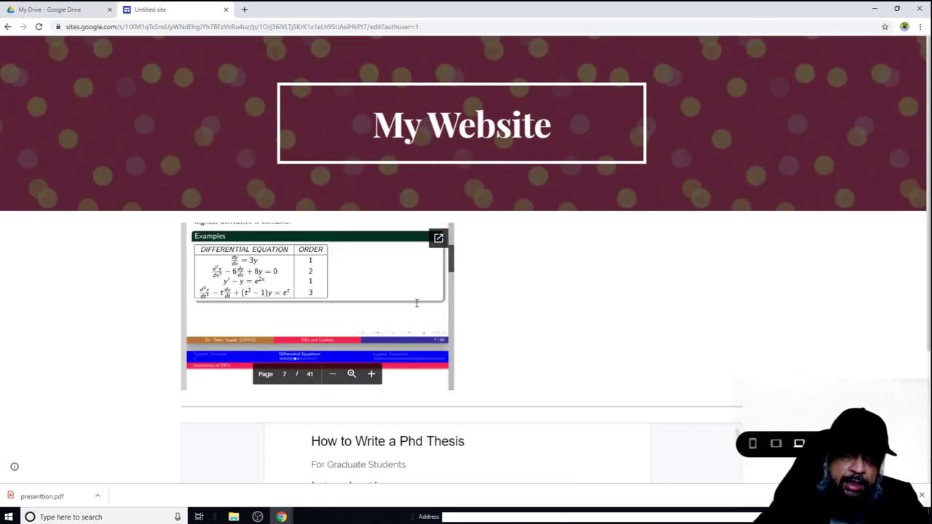
scroll(416, 302, "down", 5)
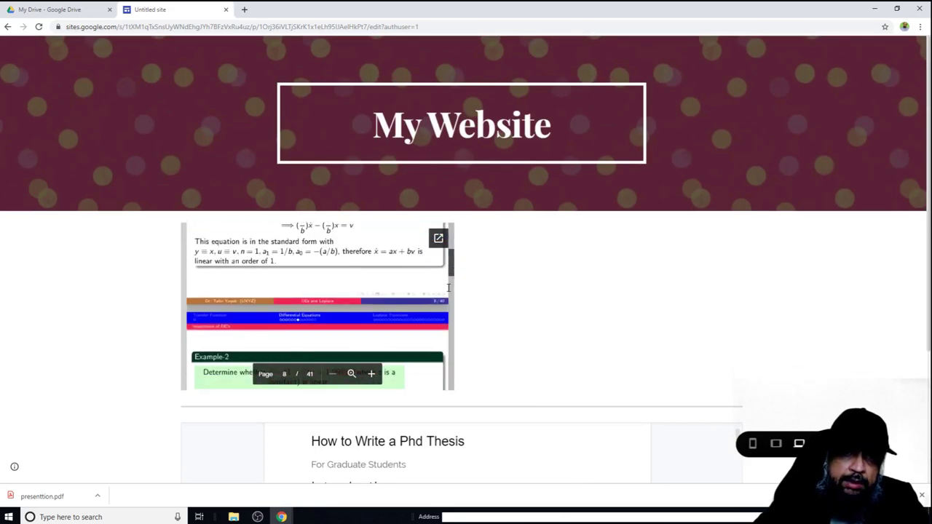
left_click_drag(447, 283, 451, 329)
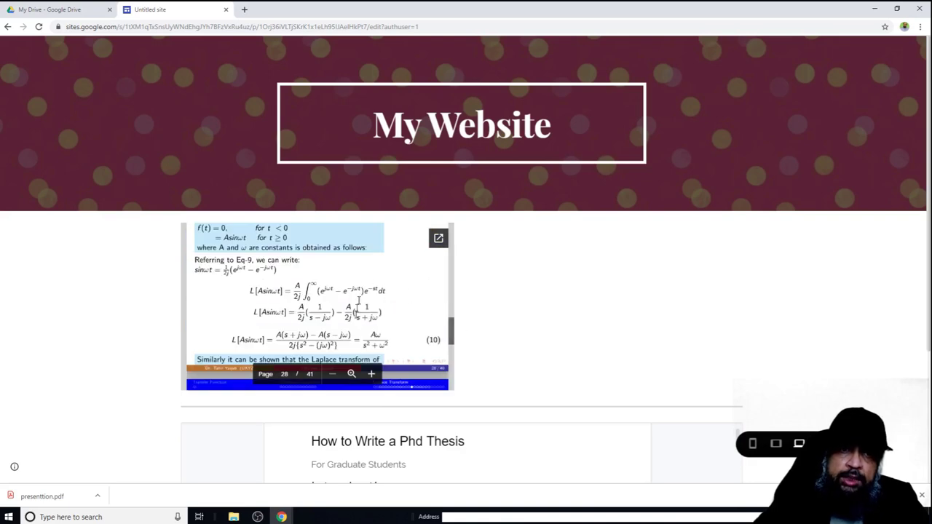
scroll(929, 209, "down", 3)
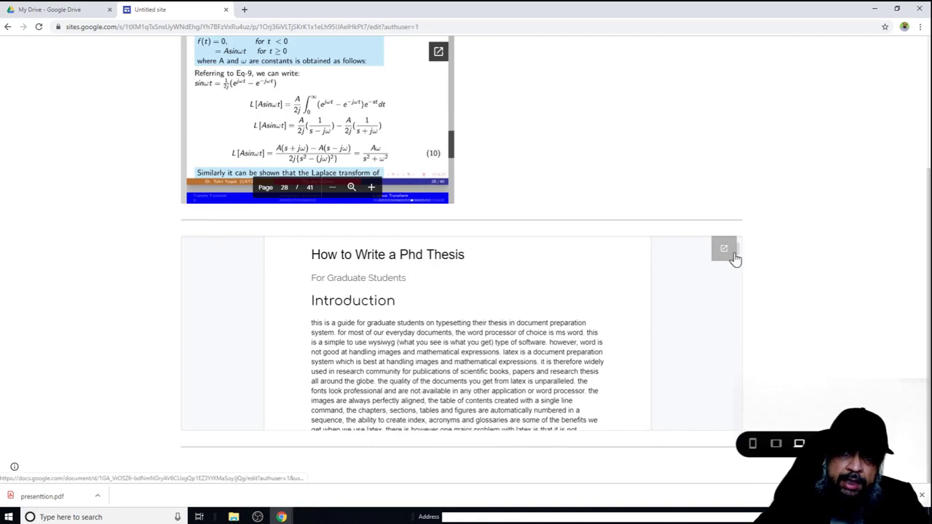
scroll(733, 260, "up", 1)
left_click_drag(739, 260, 740, 296)
scroll(811, 371, "up", 3)
key("Escape")
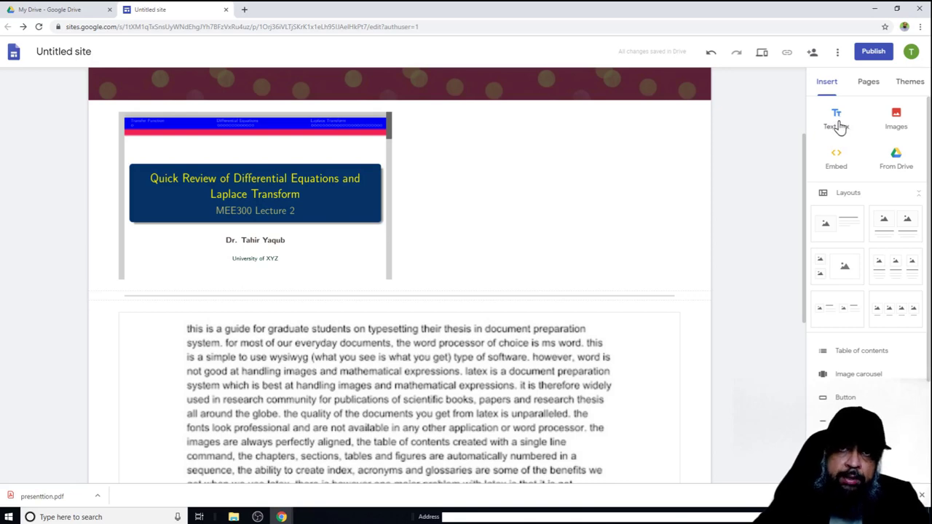
Step: Publish the site at sites.google.com/view/digitideahelp
left_click(873, 51)
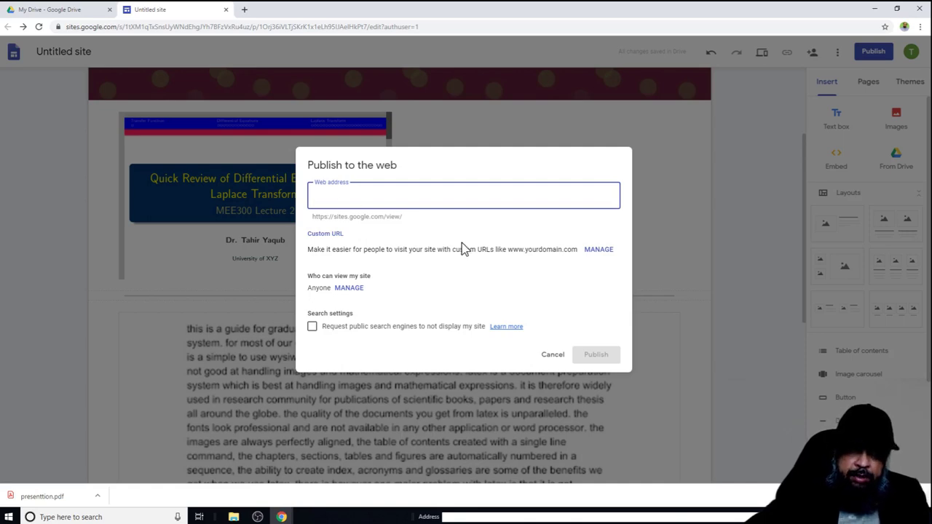
type("digitideahelp")
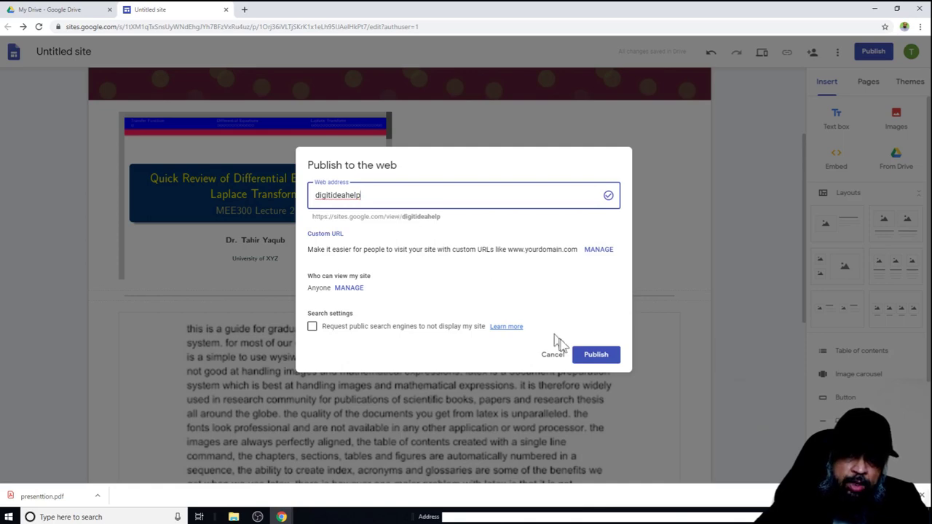
left_click(594, 355)
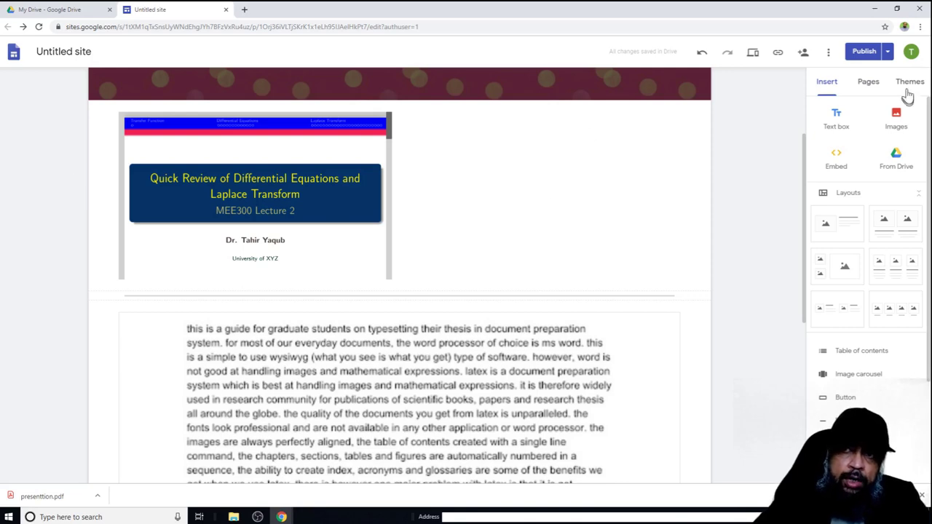
Step: View the live digitideahelp home page and scroll through the header, embeds and cover image
left_click(887, 52)
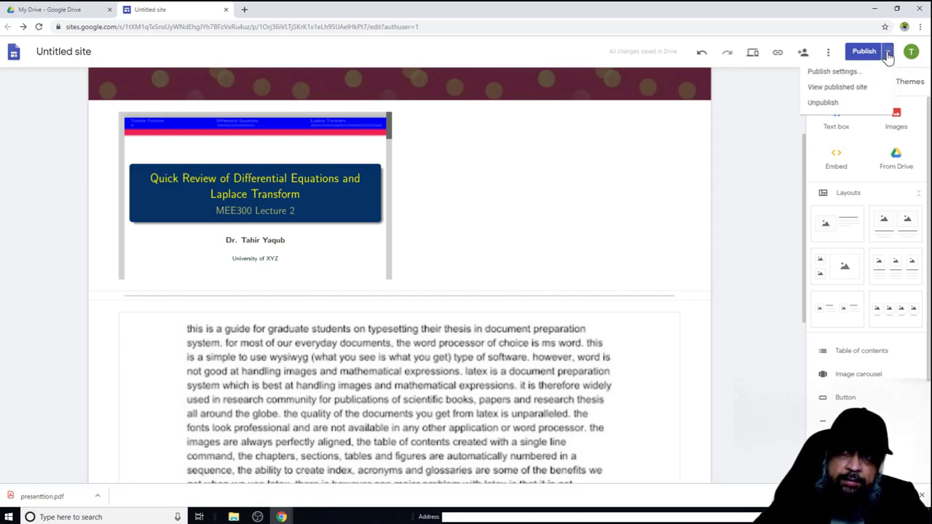
left_click(848, 94)
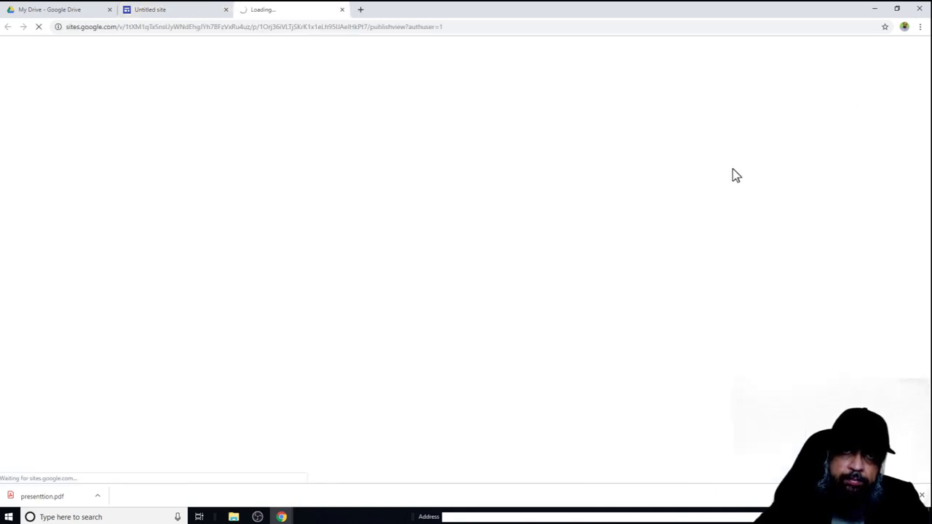
scroll(651, 148, "down", 2)
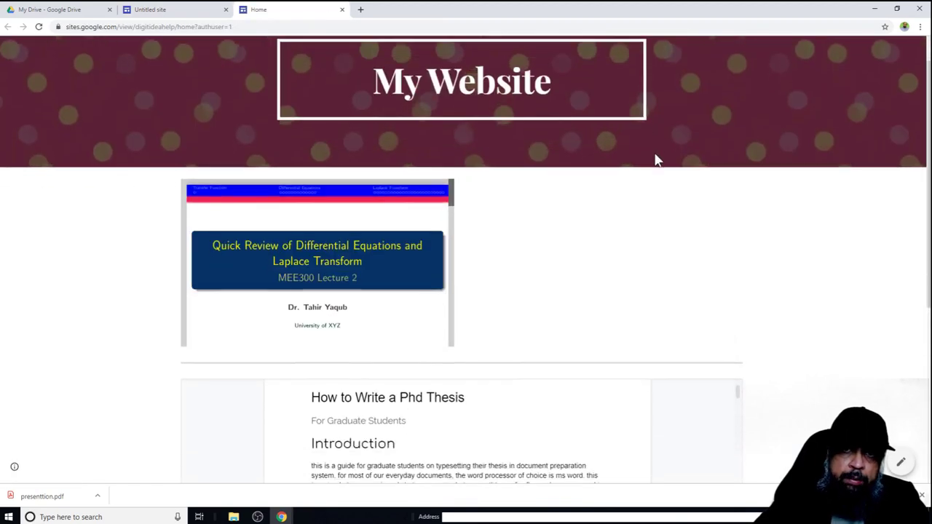
scroll(704, 179, "up", 2)
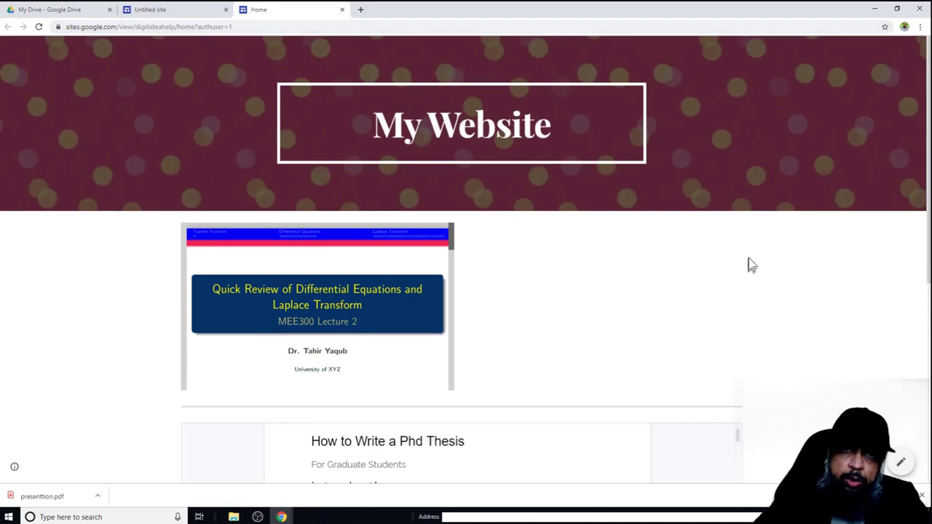
scroll(746, 262, "down", 4)
scroll(738, 260, "down", 2)
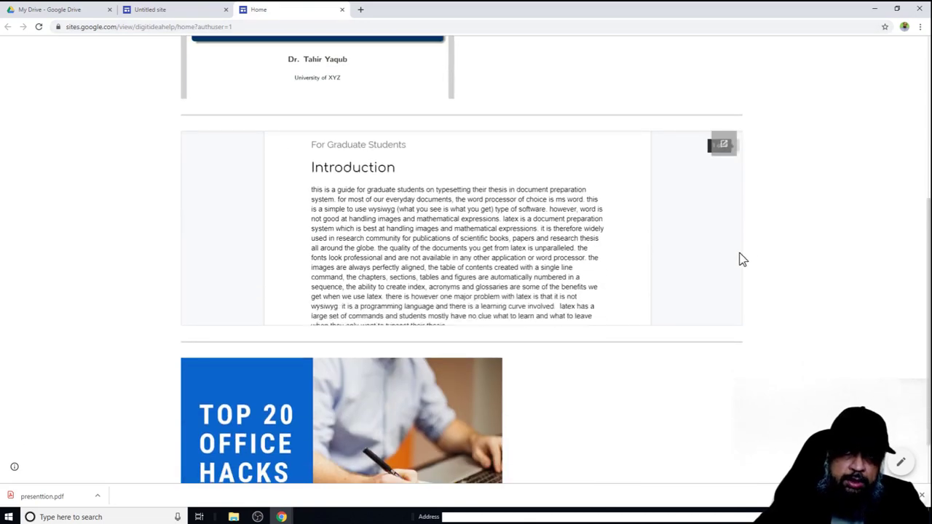
scroll(778, 262, "down", 1)
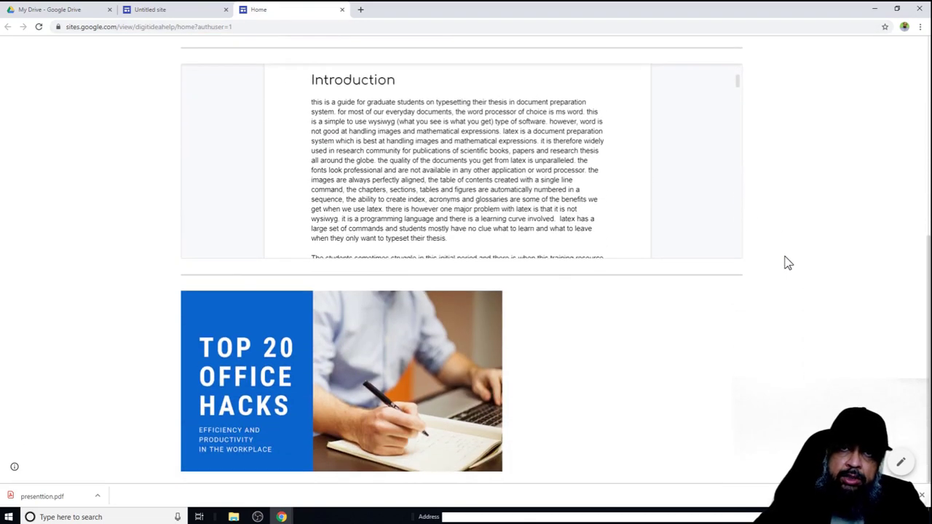
scroll(788, 262, "up", 1)
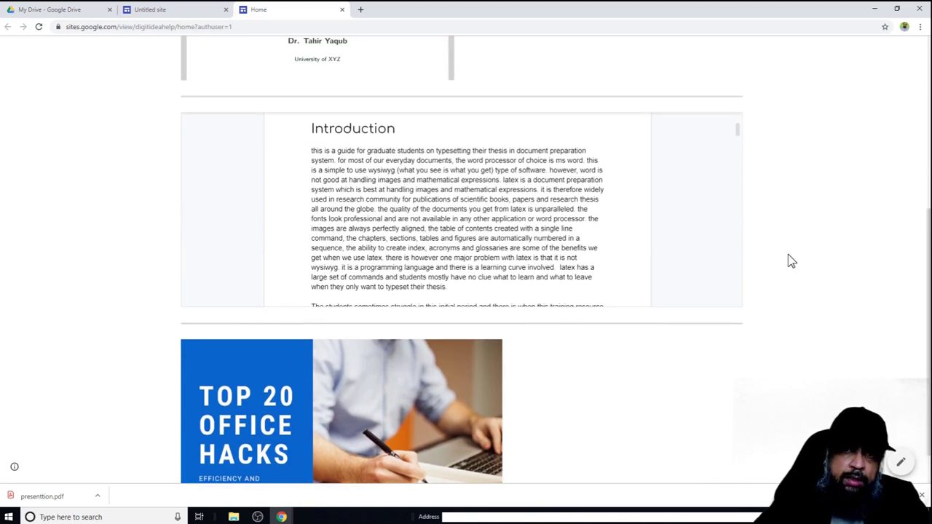
scroll(791, 261, "up", 3)
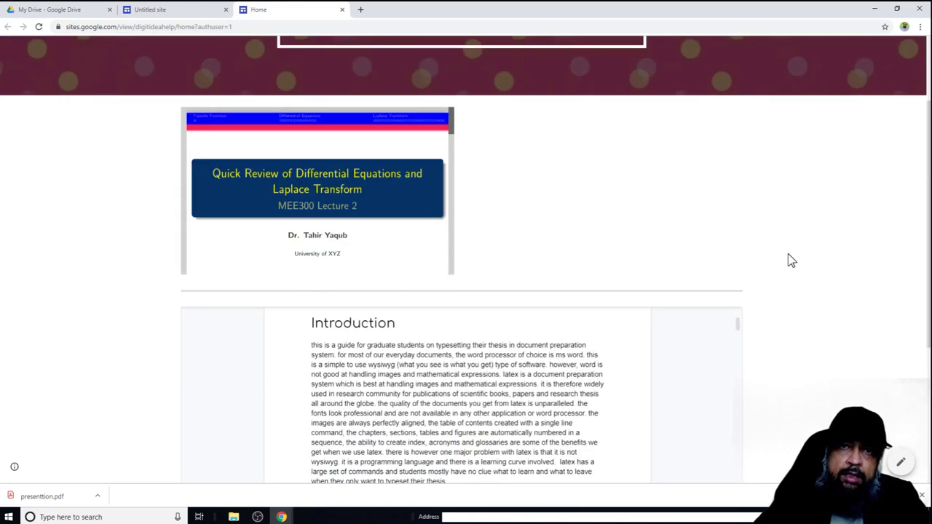